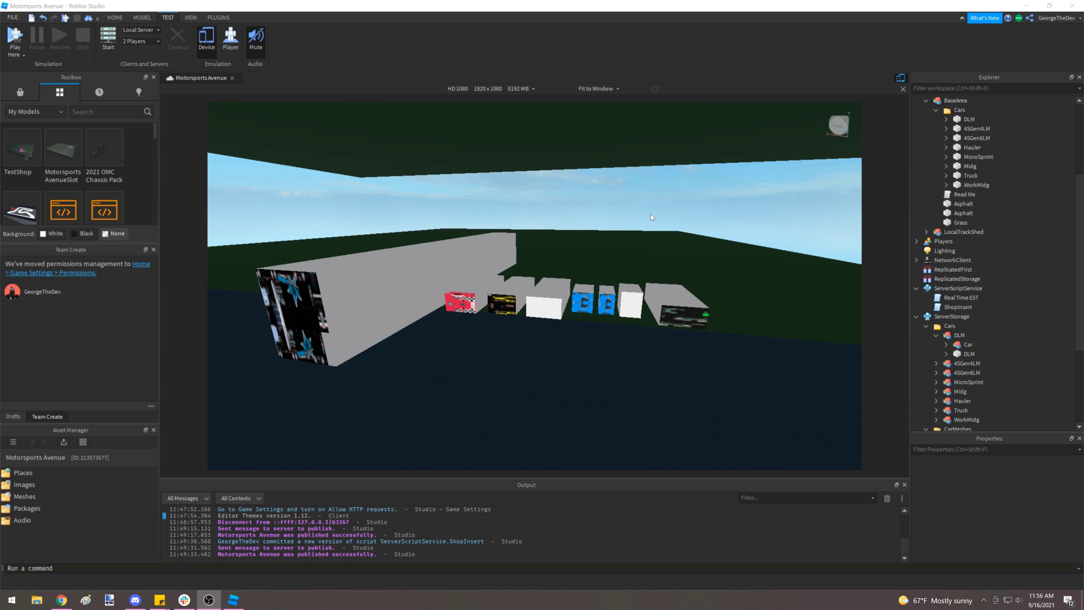
# - Look over the row of car blocks in the base area, including the long hauler block
pyautogui.click(622, 219)
pyautogui.press('w')
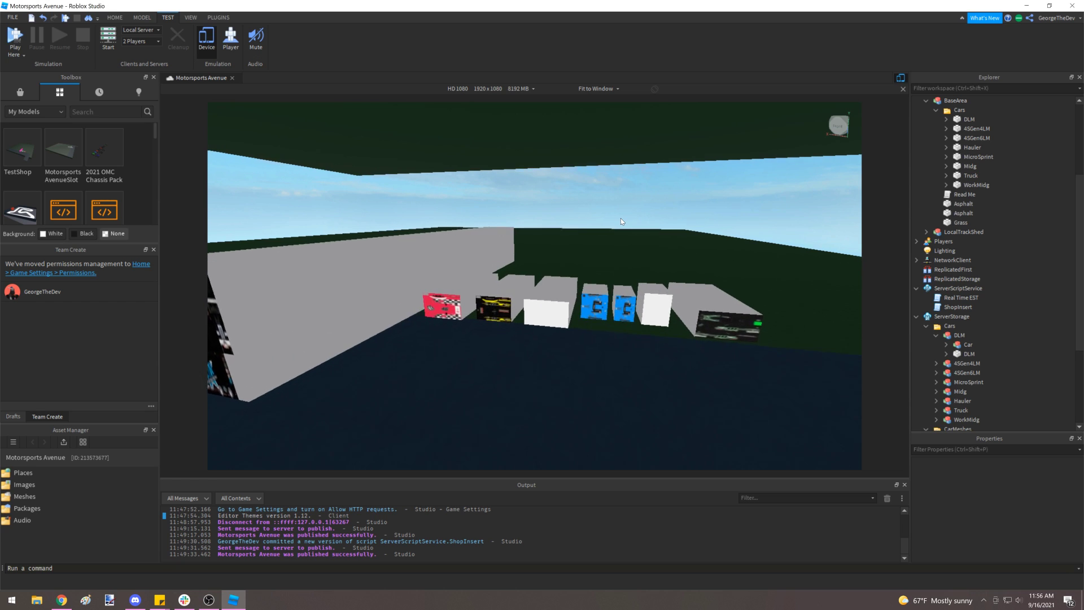
pyautogui.scroll(4, 576, 266)
pyautogui.scroll(-5, 523, 320)
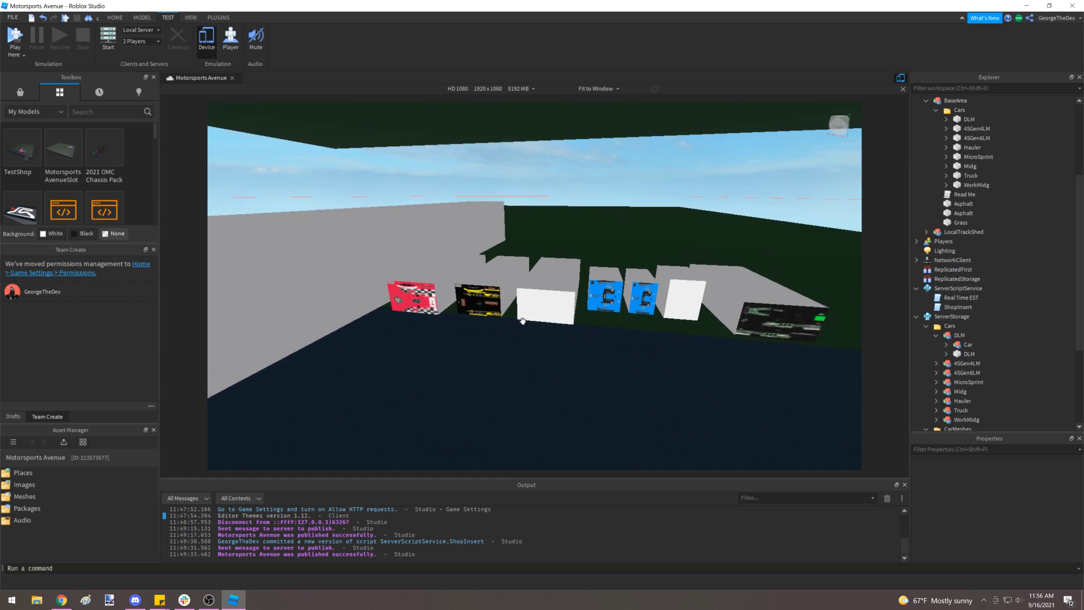
pyautogui.moveTo(522, 320); pyautogui.dragTo(375, 318, button='right')
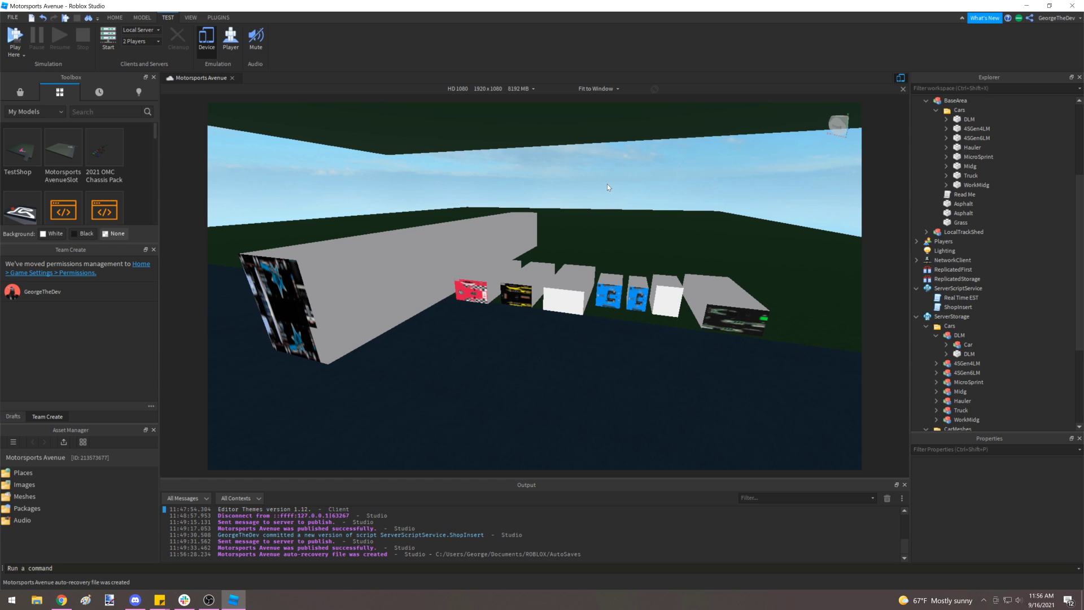
pyautogui.press('a')
pyautogui.press('w')
pyautogui.press('a')
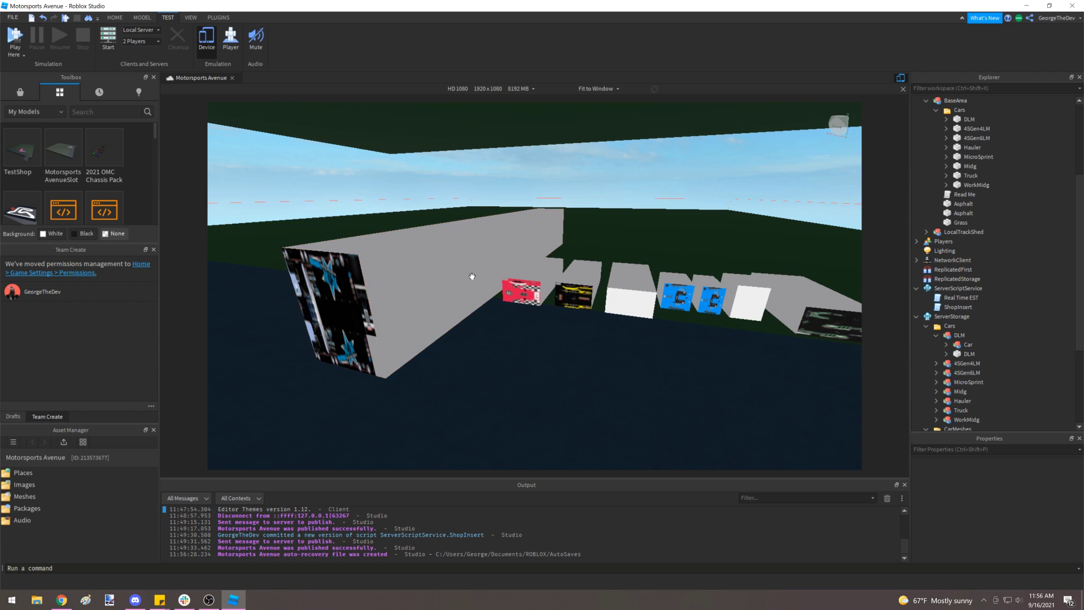
# - Inspect the wrap decal on each car block in turn, from the red number 46 block to the black-and-green one
pyautogui.press('w')
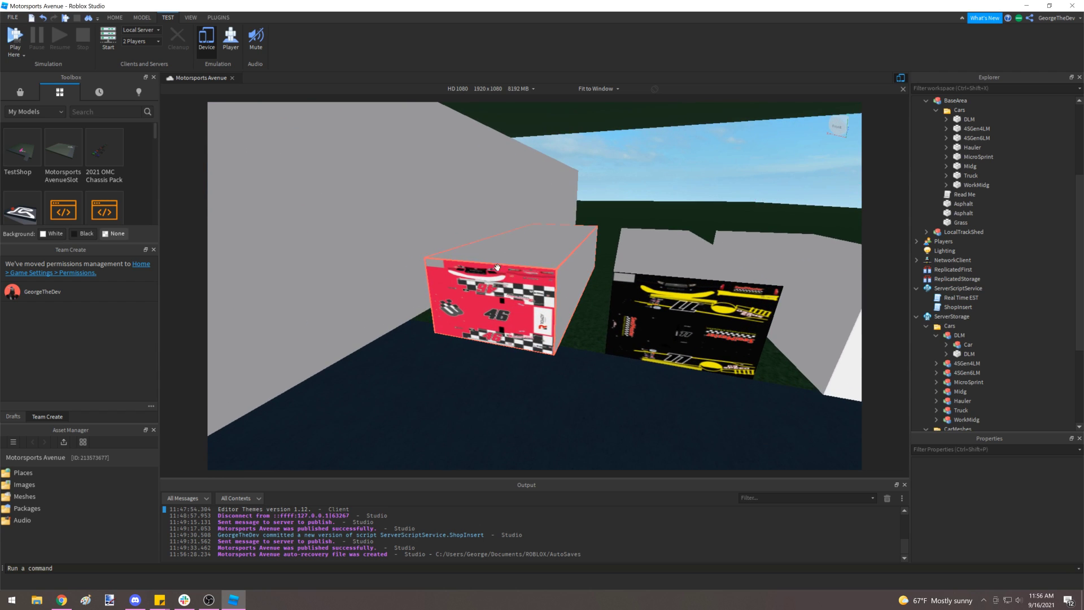
pyautogui.press('d')
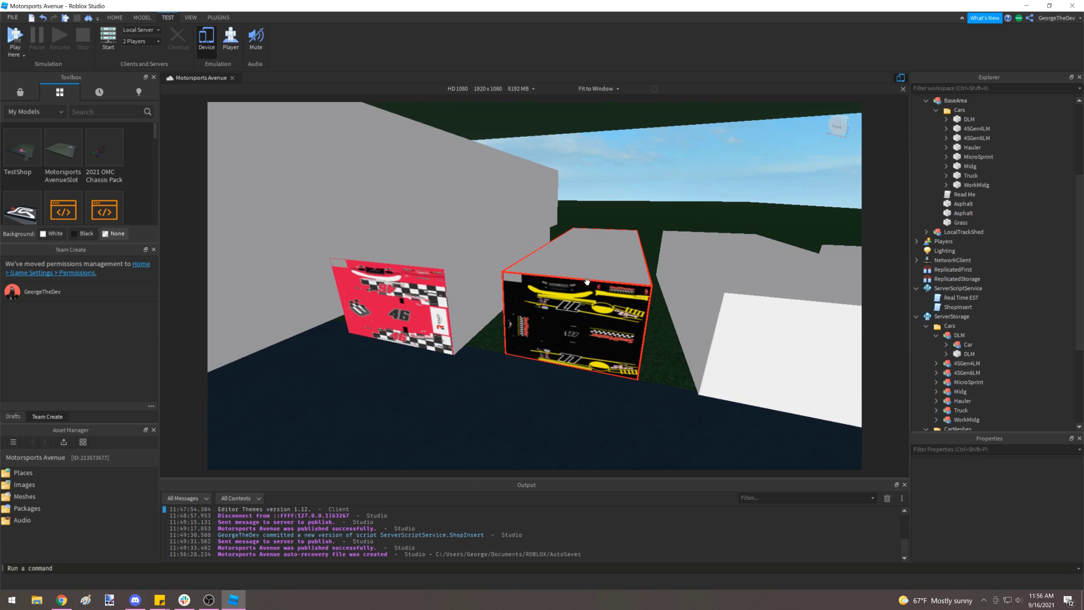
pyautogui.press('d')
pyautogui.press('d')
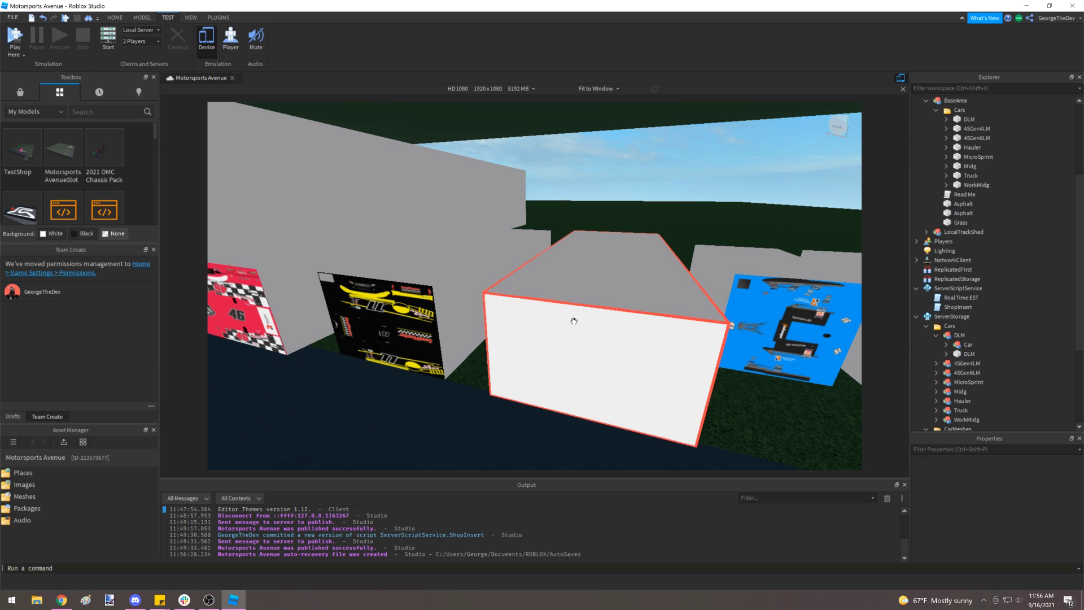
pyautogui.press('d')
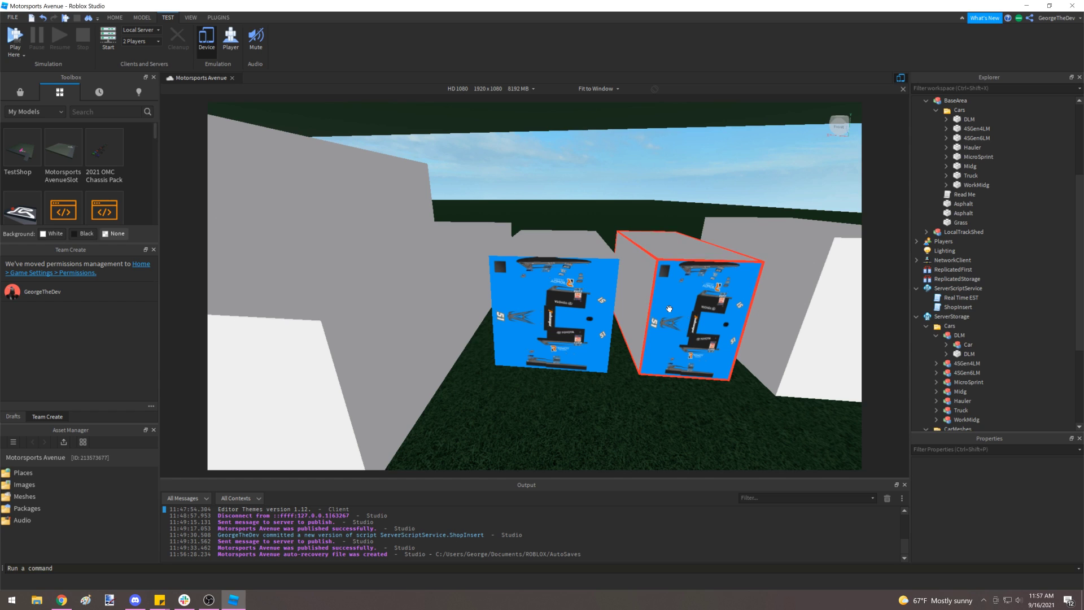
pyautogui.press('d')
pyautogui.press('s')
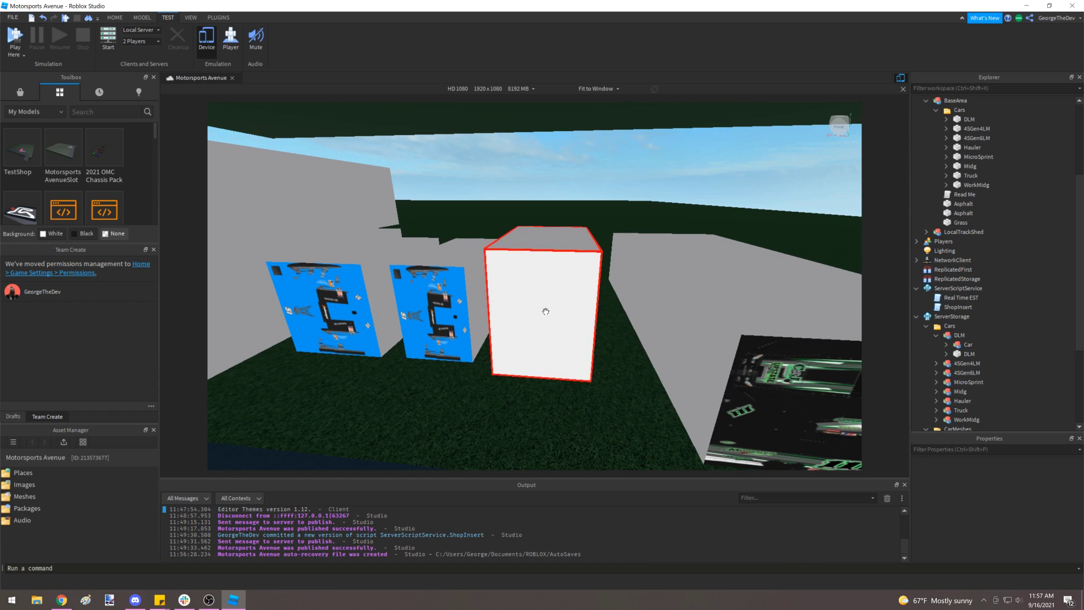
pyautogui.press('d')
pyautogui.press('s')
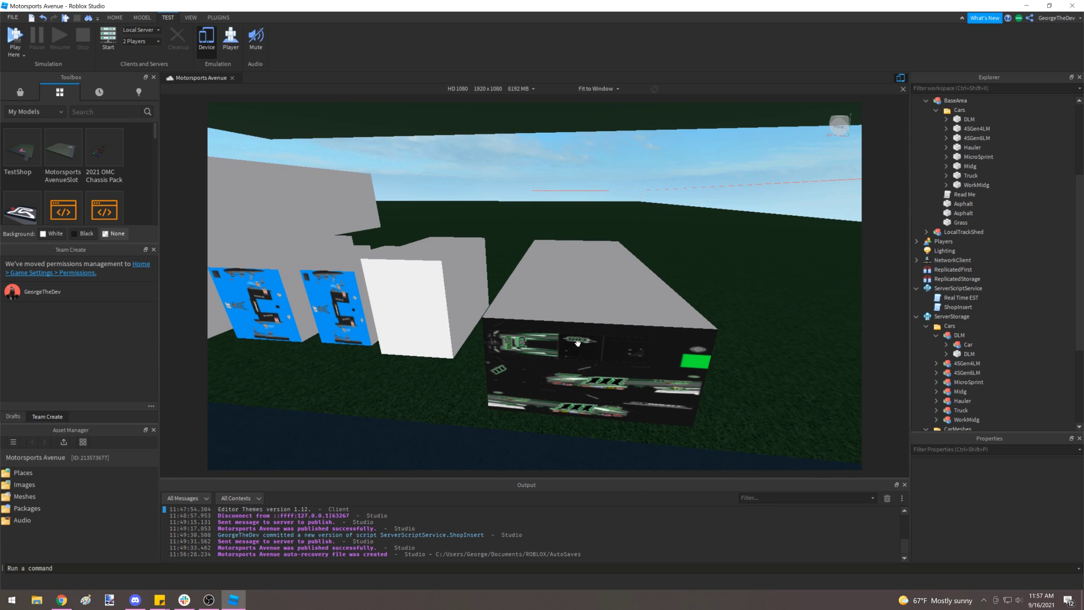
pyautogui.press('s')
pyautogui.press('a')
pyautogui.press('s')
pyautogui.moveTo(586, 331); pyautogui.dragTo(586, 330, button='right')
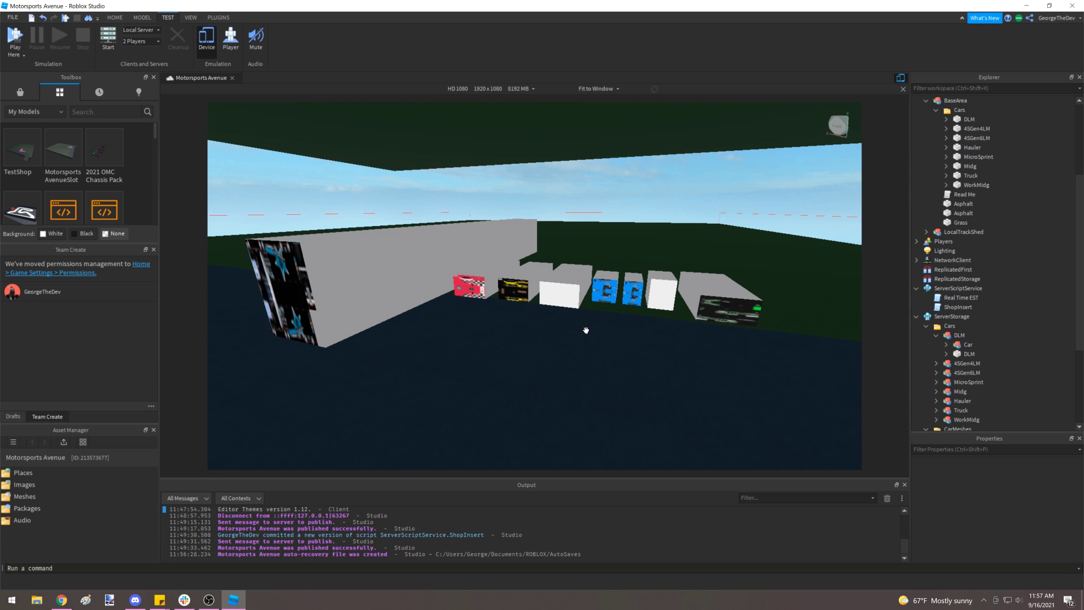
# - Check the Type value of the blue Midg car block
pyautogui.press('w')
pyautogui.press('w')
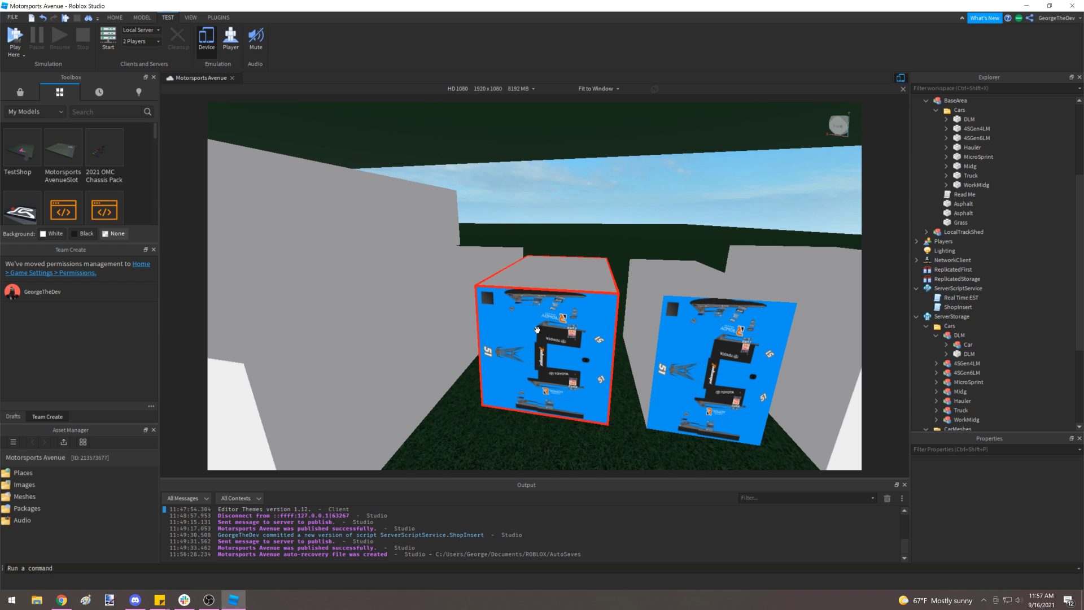
pyautogui.click(537, 329)
pyautogui.click(946, 167)
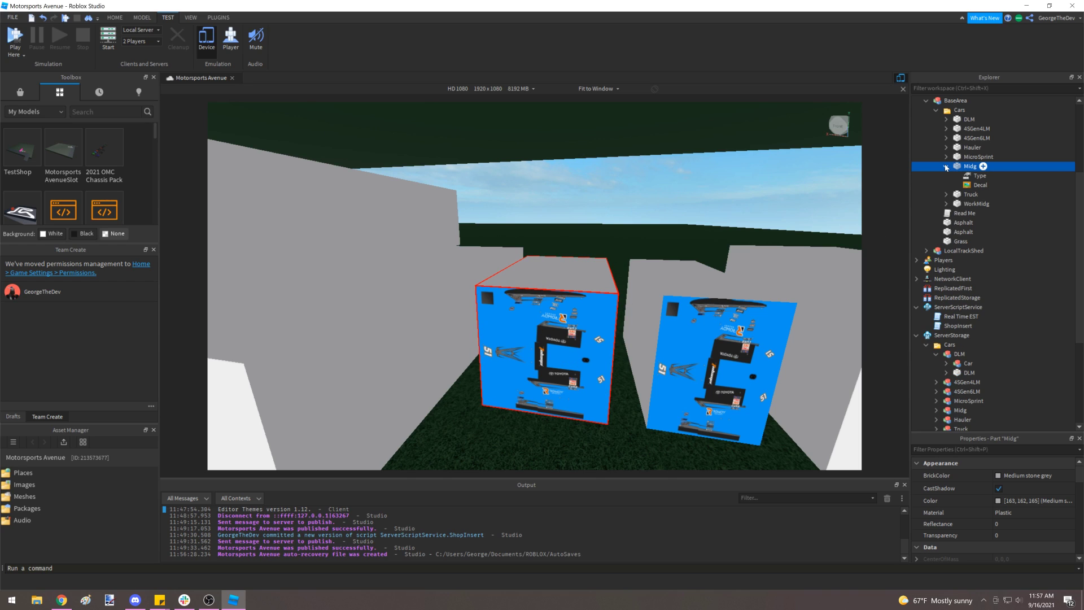
pyautogui.click(972, 179)
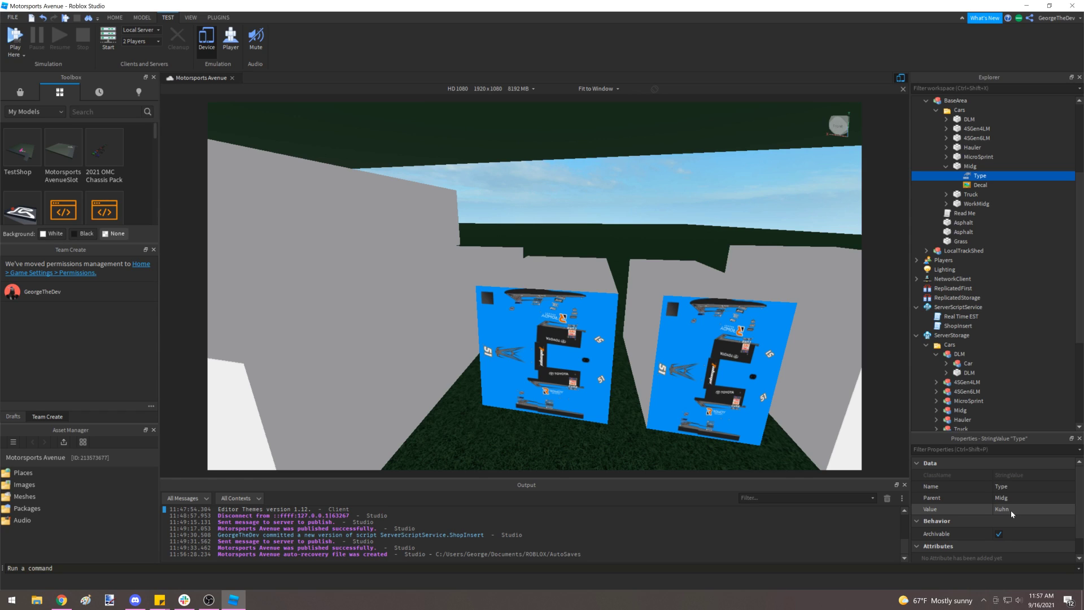
# - Check the Type value of the white MicroSprint car block
pyautogui.scroll(-5, 562, 379)
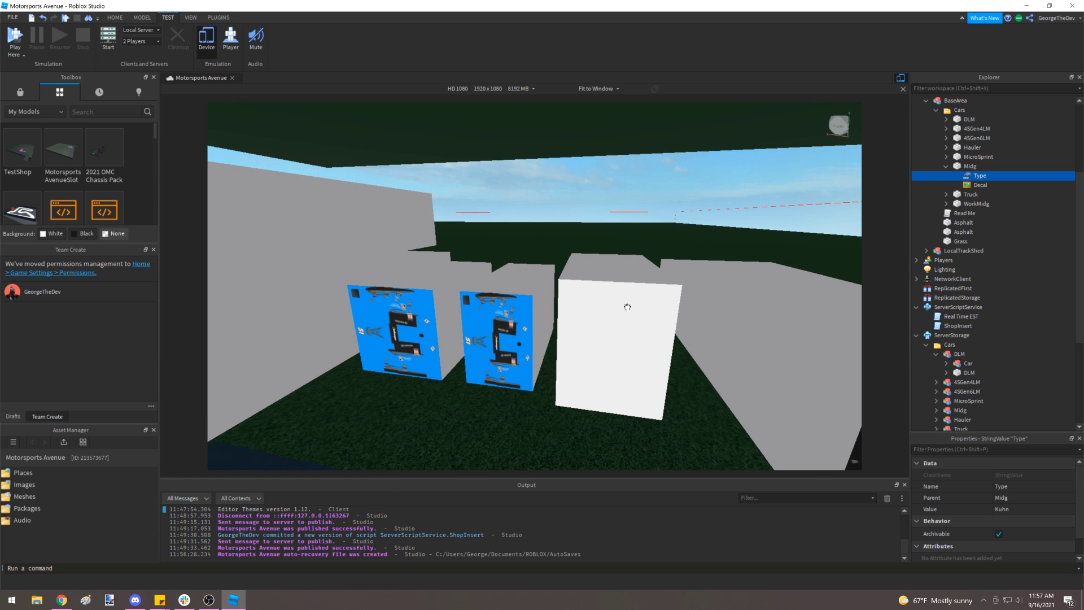
pyautogui.click(977, 156)
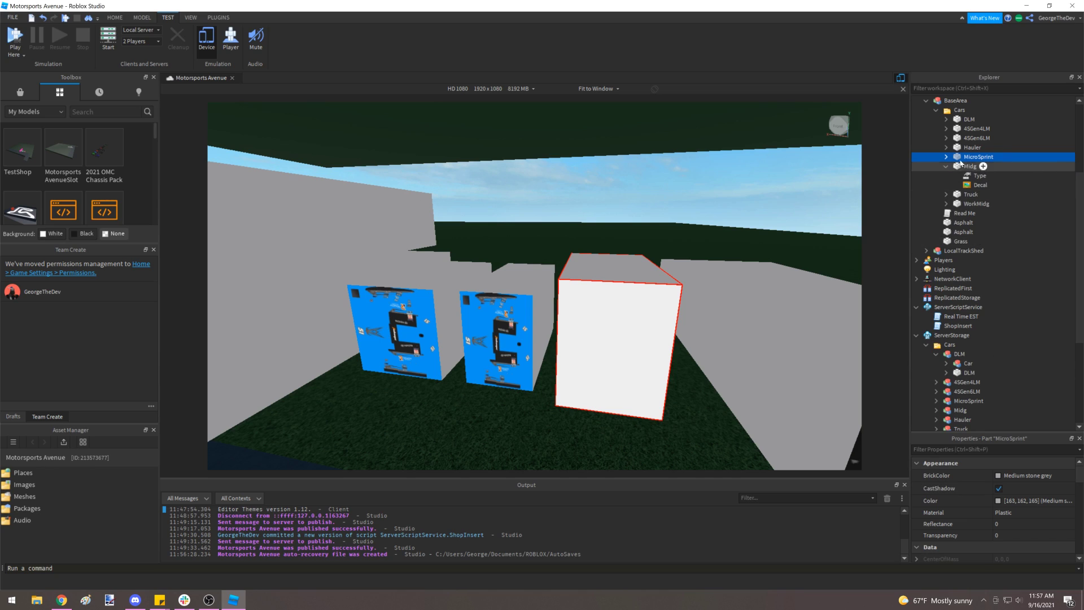
pyautogui.click(946, 156)
pyautogui.click(979, 166)
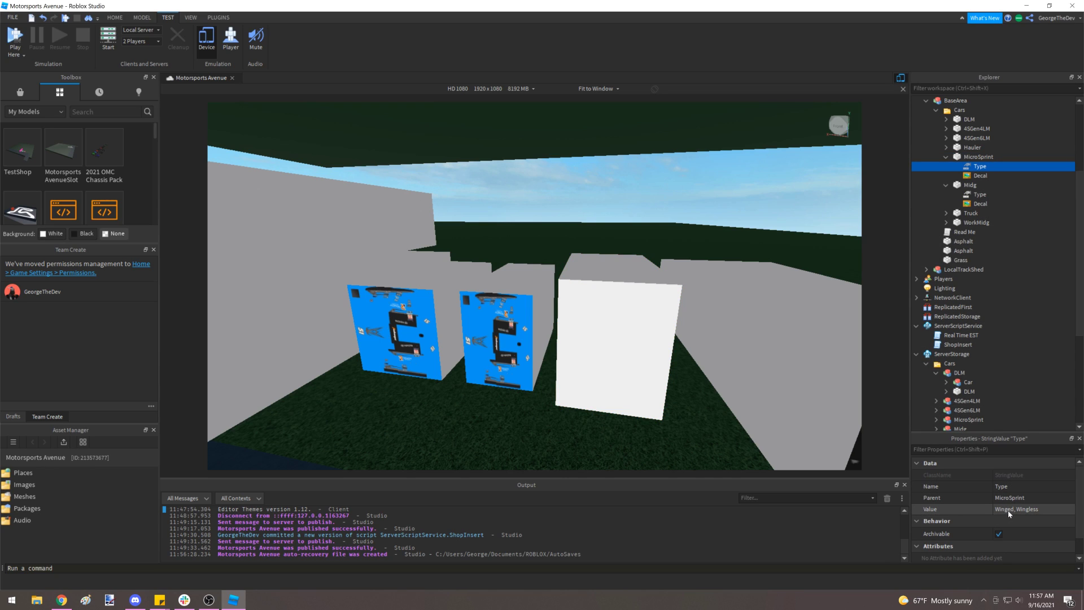
# - Duplicate the white MicroSprint block and move the copy past the black-and-green block, to the open end of the row
pyautogui.scroll(-3, 554, 388)
pyautogui.click(508, 308)
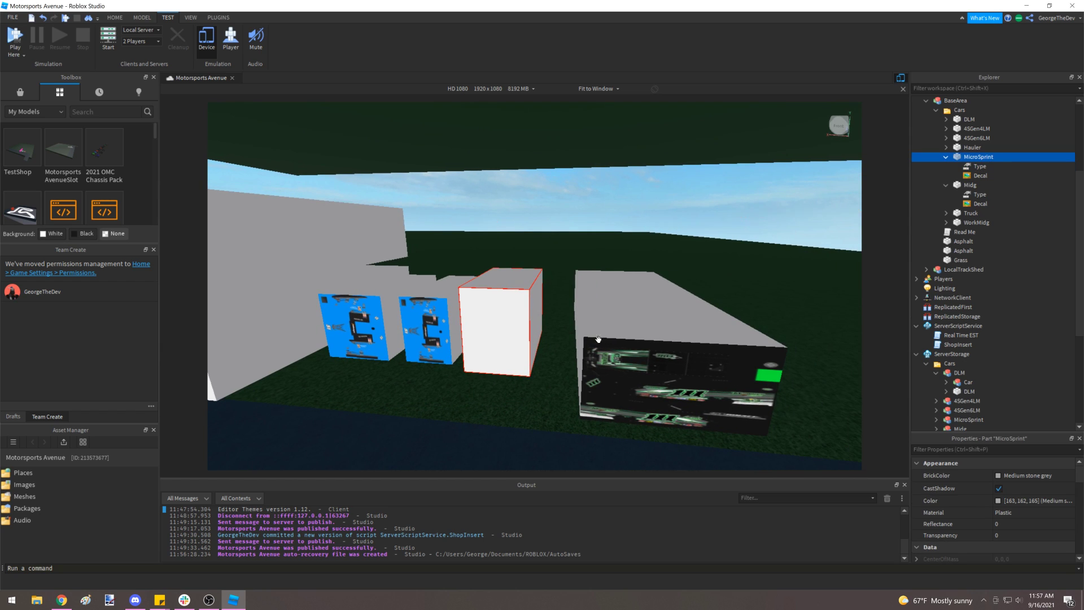
pyautogui.click(142, 18)
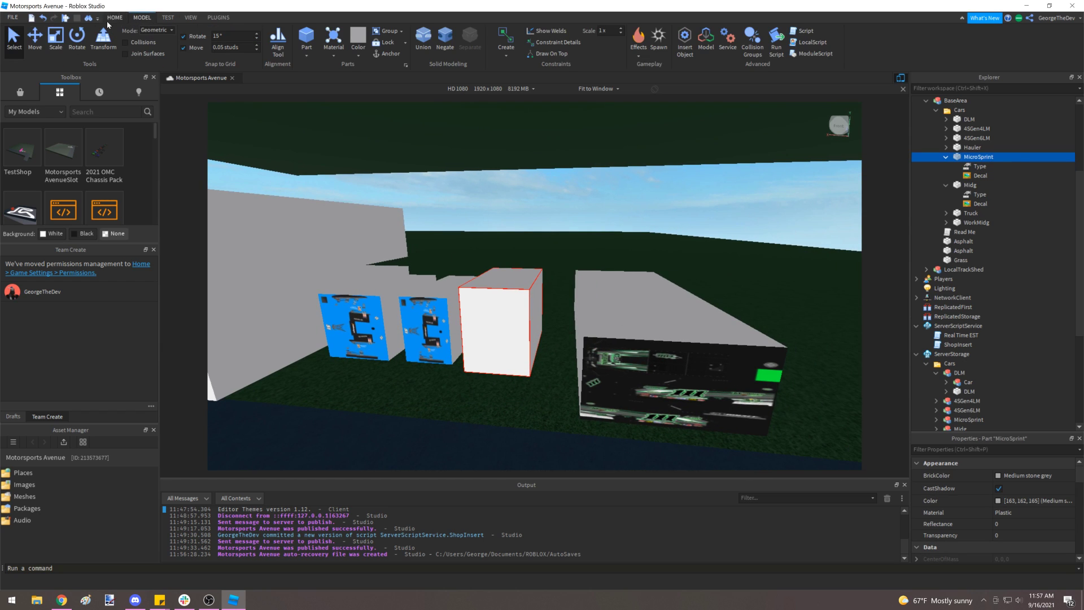
pyautogui.click(35, 39)
pyautogui.hotkey('ctrl', 'd')
pyautogui.press('d')
pyautogui.moveTo(566, 317); pyautogui.dragTo(677, 325)
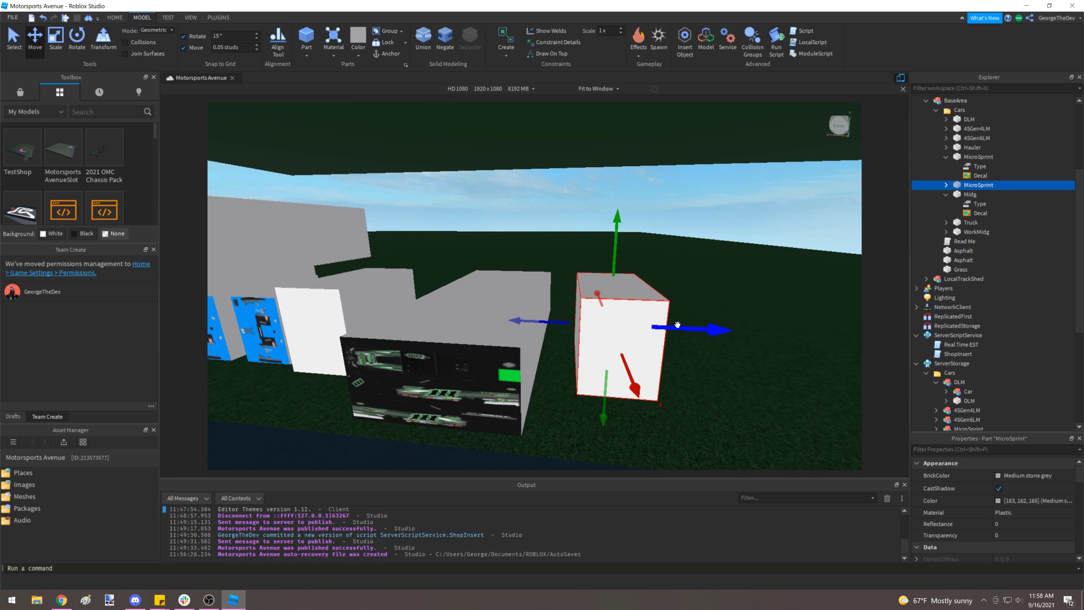
# - Switch to Chrome and copy the web address of the giveback decal page
pyautogui.click(62, 600)
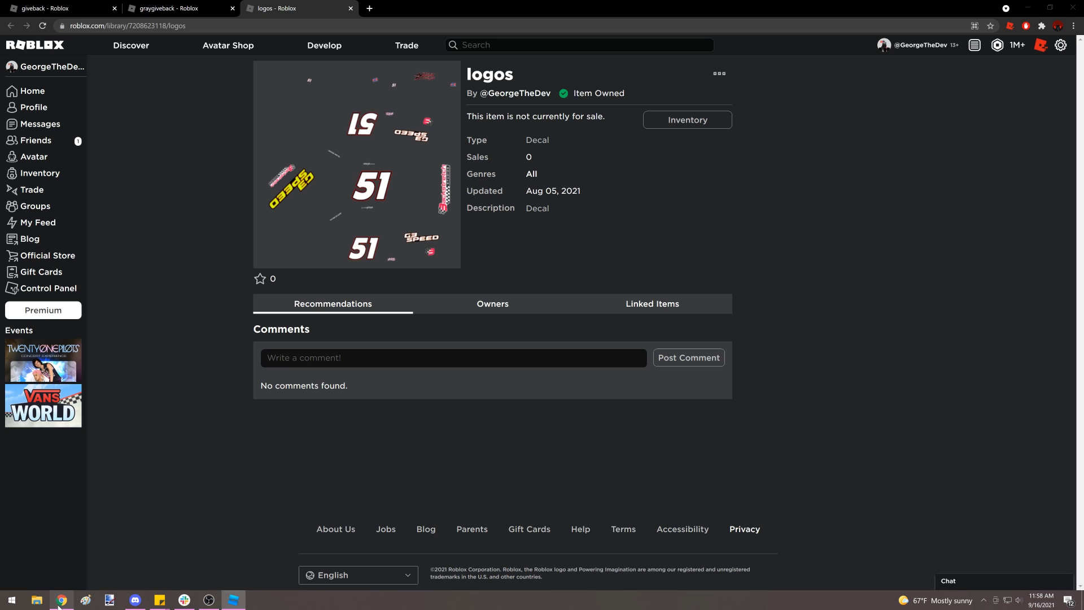
pyautogui.click(57, 7)
pyautogui.rightClick(155, 31)
pyautogui.click(181, 84)
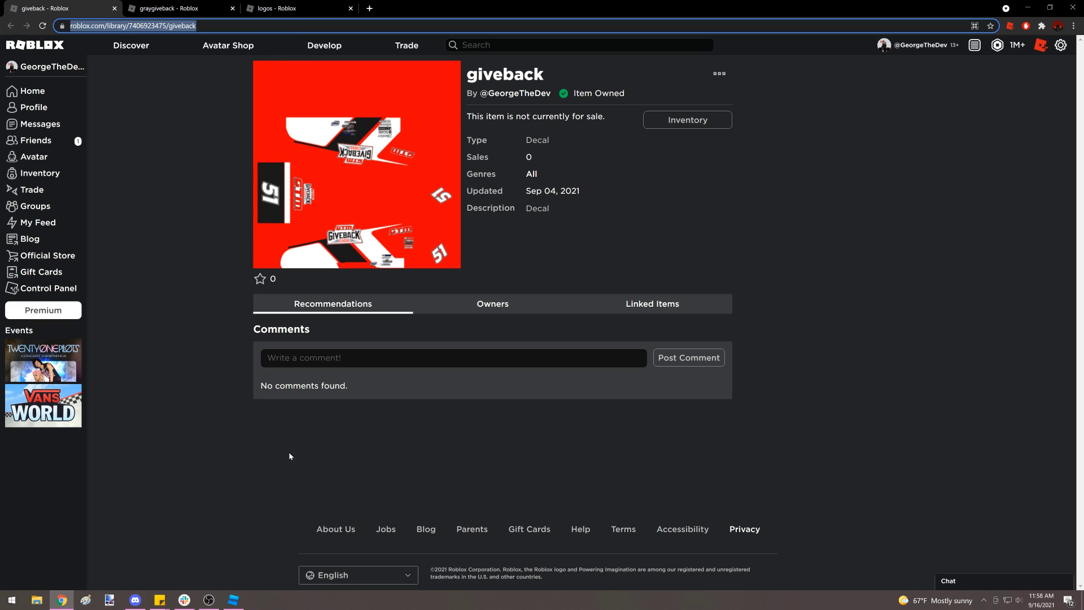
# - Switch to Roblox Studio and set the duplicated MicroSprint block's decal texture to the copied giveback address
pyautogui.click(233, 600)
pyautogui.click(642, 324)
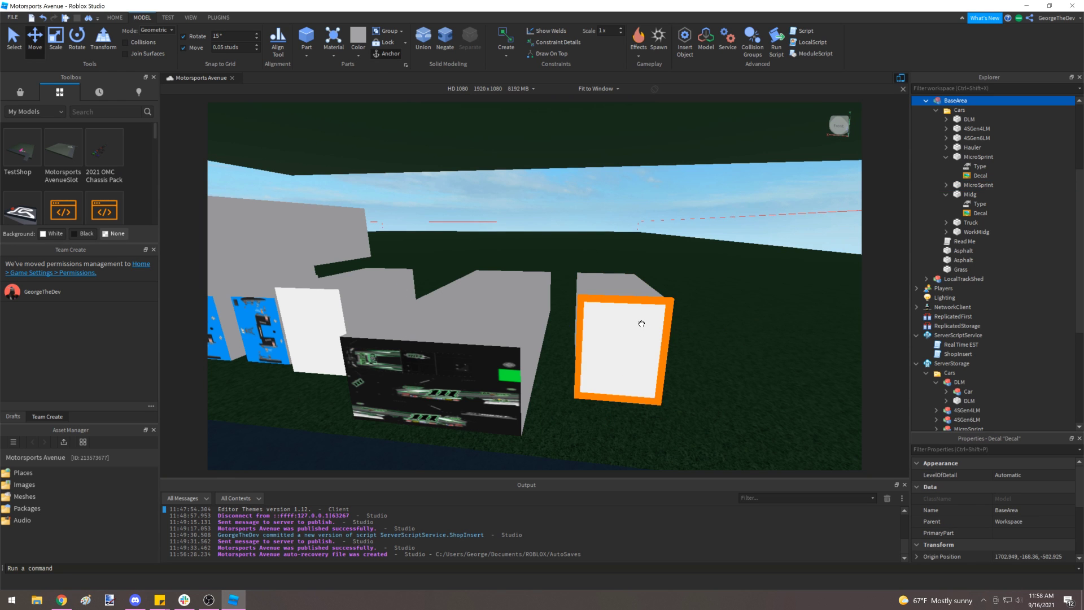
pyautogui.click(642, 323)
pyautogui.click(1033, 487)
pyautogui.hotkey('ctrl', 'v')
pyautogui.press('Return')
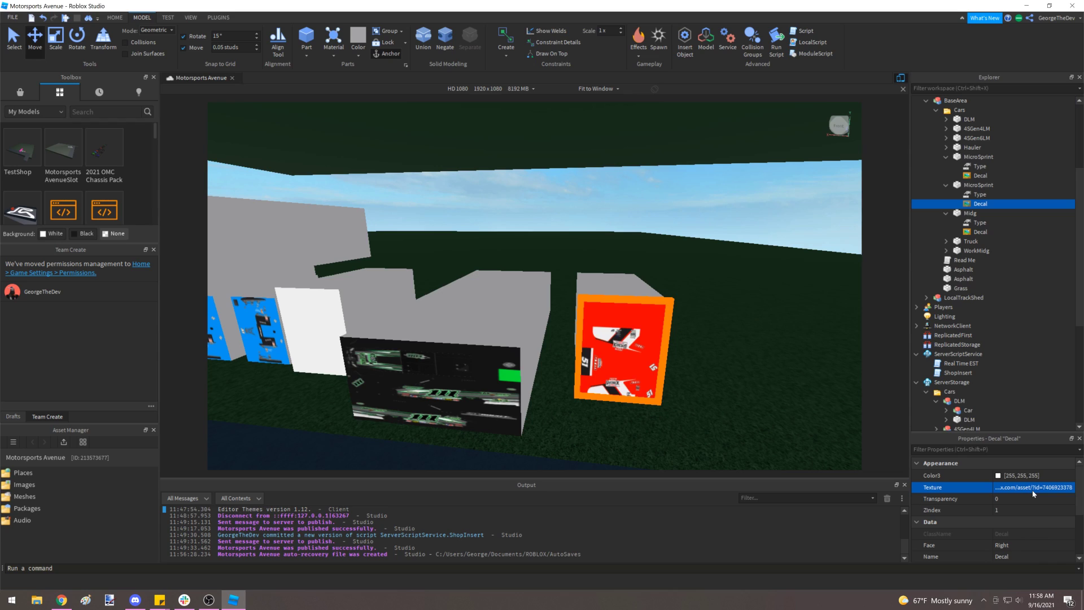
# - Set the duplicated MicroSprint block's Type value to Wingless
pyautogui.click(956, 194)
pyautogui.click(1043, 512)
pyautogui.moveTo(1016, 510); pyautogui.dragTo(986, 505)
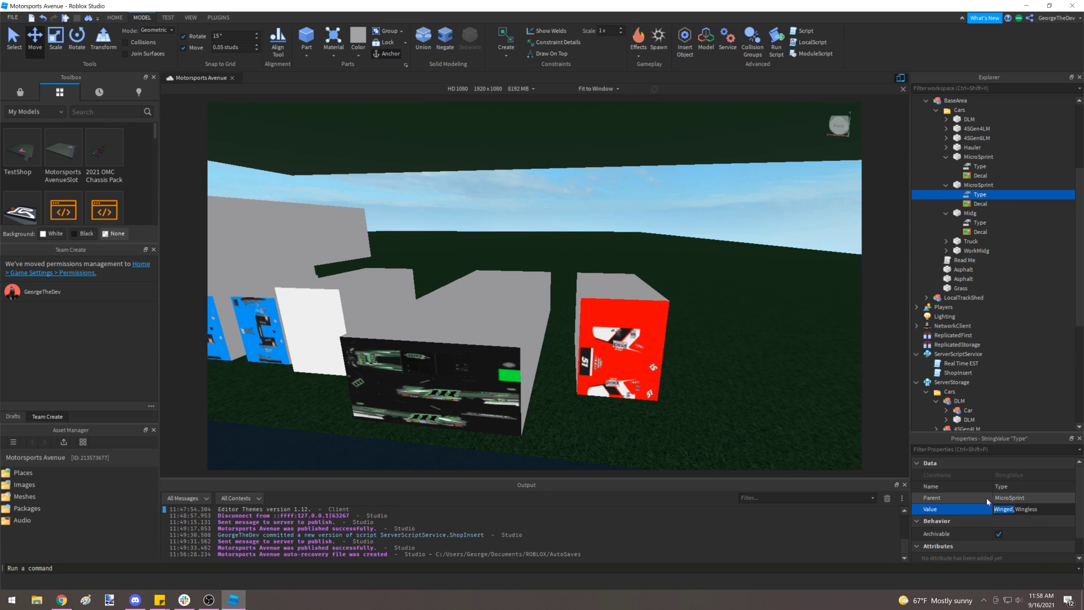
pyautogui.press('BackSpace')
pyautogui.hotkey('ctrl', 'a')
pyautogui.press('Return')
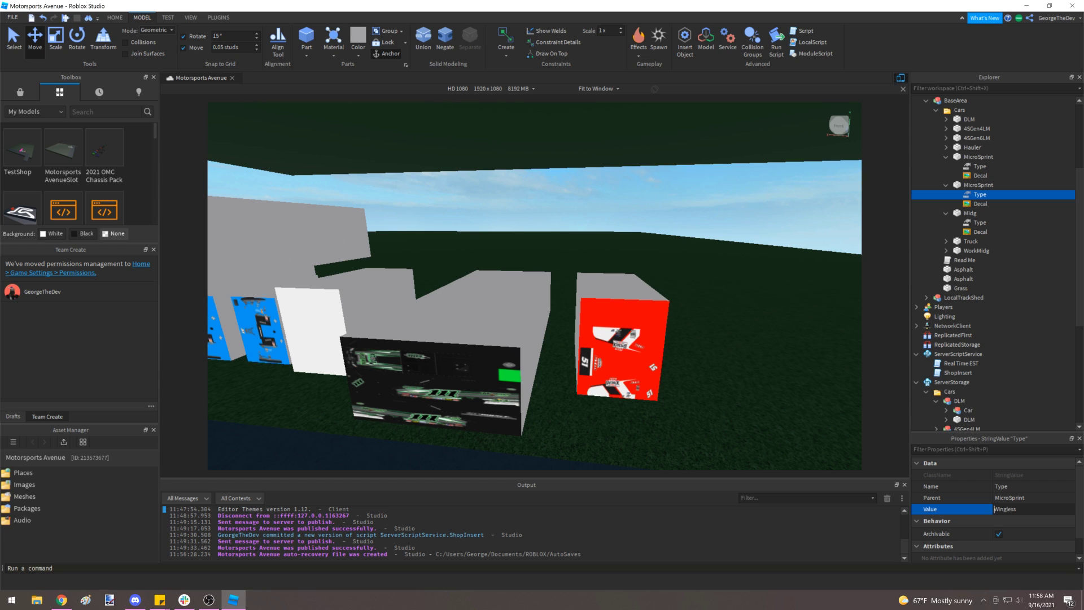
# - Switch to Chrome and copy the web address of the graygiveback decal page for the original MicroSprint block
pyautogui.press('a')
pyautogui.press('w')
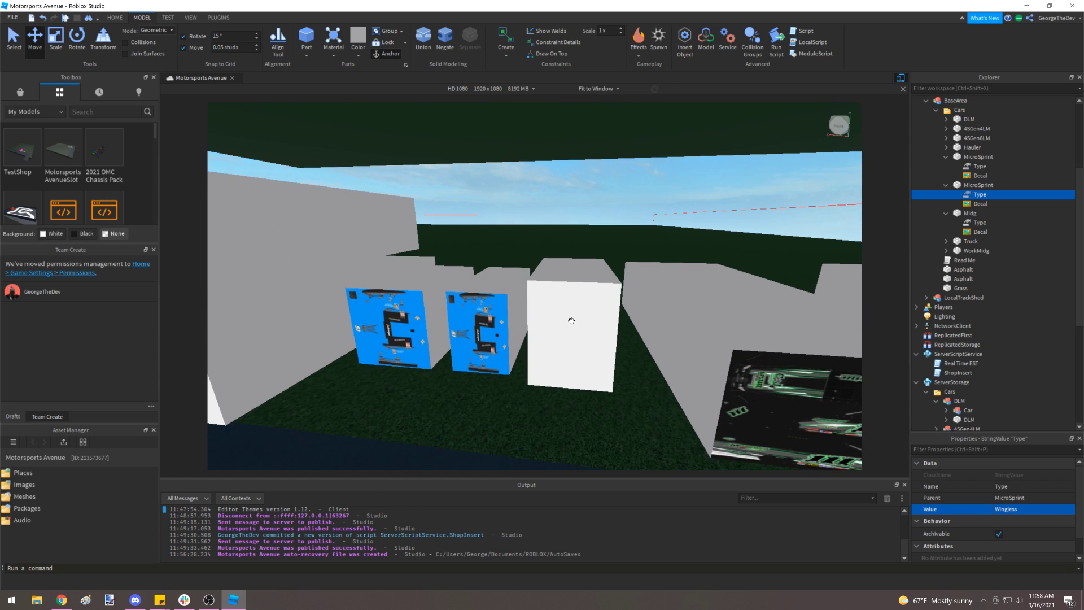
pyautogui.click(64, 601)
pyautogui.click(162, 7)
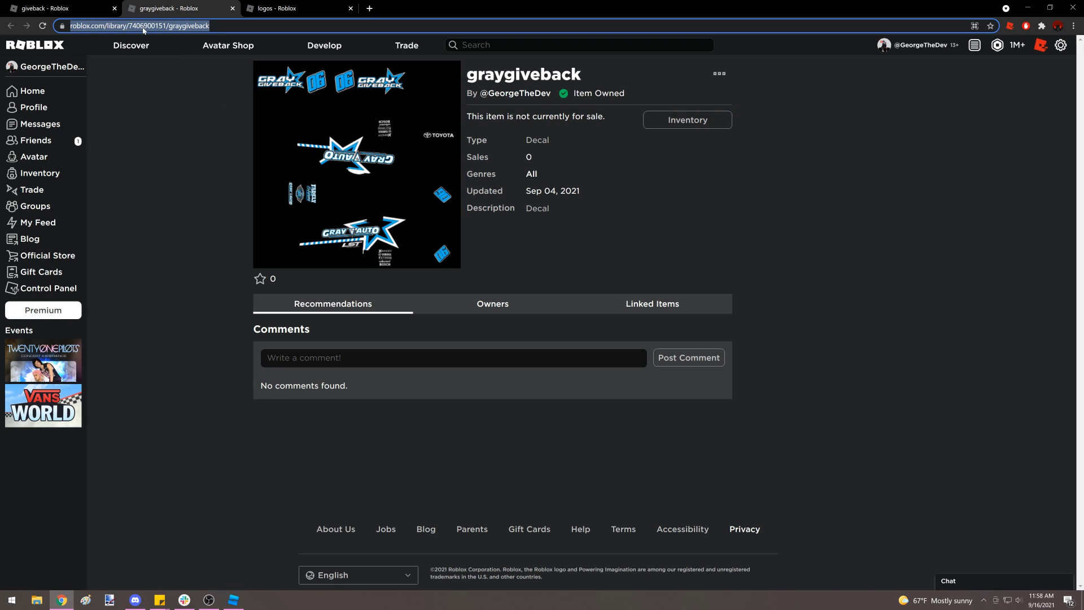
# - Switch to Roblox Studio and set the original MicroSprint block's decal texture to the copied graygiveback address
pyautogui.click(233, 600)
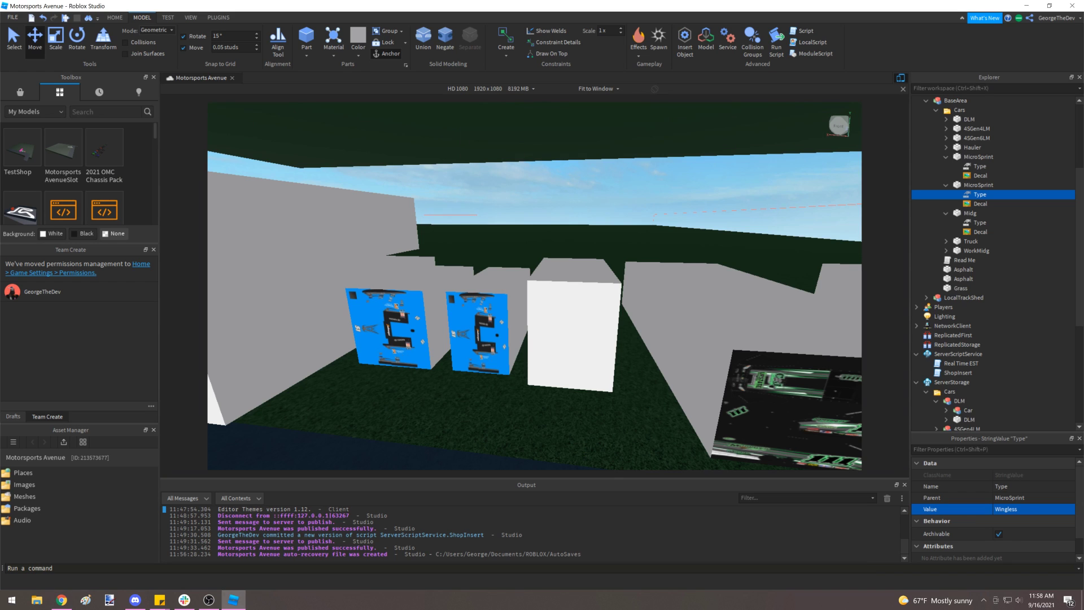
pyautogui.click(1034, 465)
pyautogui.hotkey('ctrl', 'v')
pyautogui.press('Return')
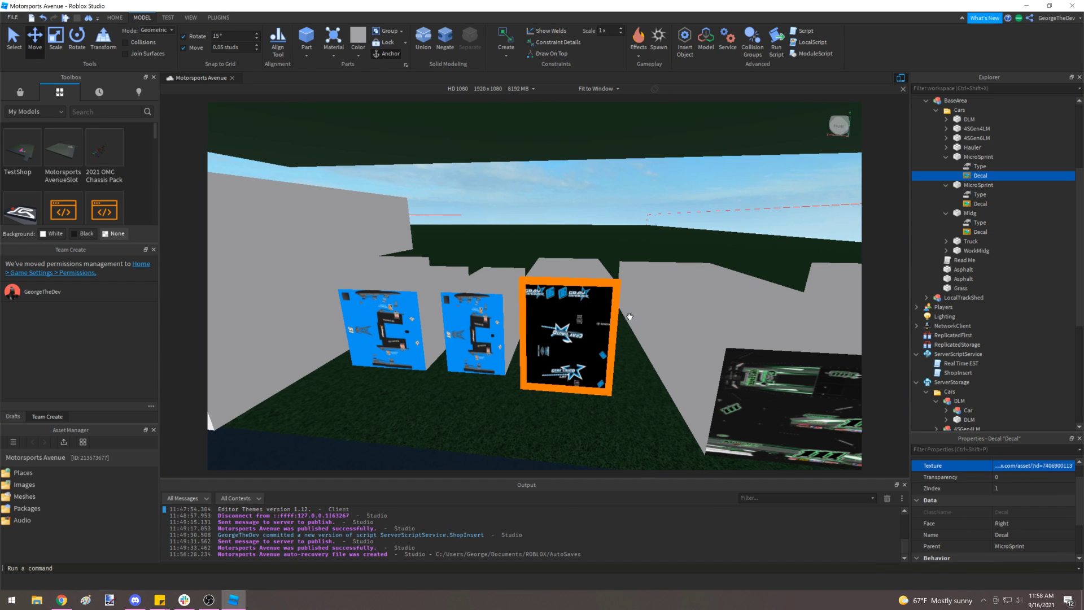
# - Remove Wingless from the original MicroSprint block's Type value, keeping Winged, and clear the selection
pyautogui.click(979, 157)
pyautogui.click(981, 166)
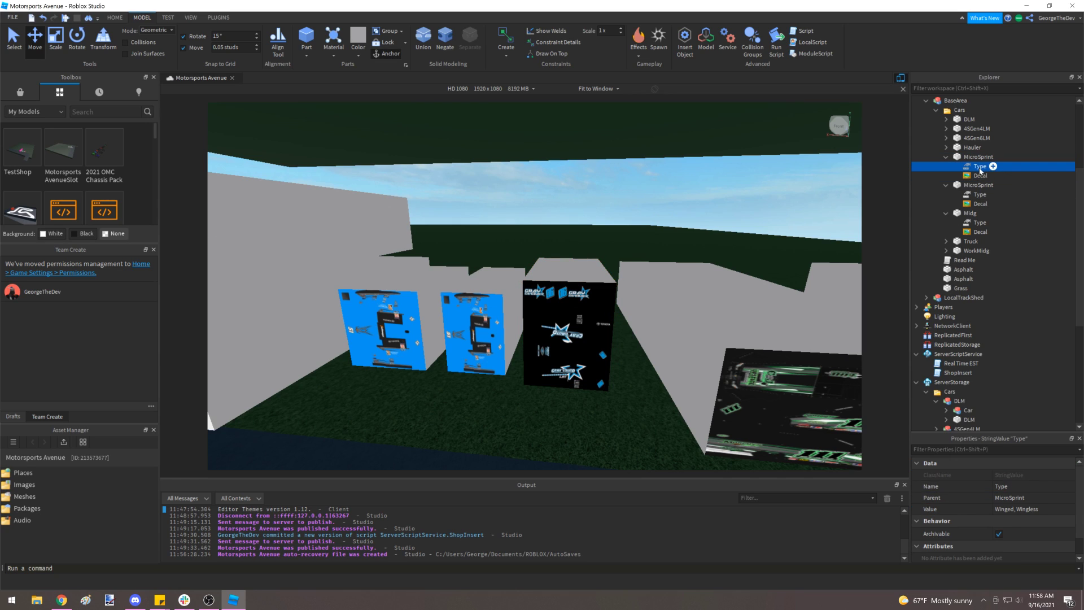
pyautogui.click(1033, 509)
pyautogui.doubleClick(1004, 509)
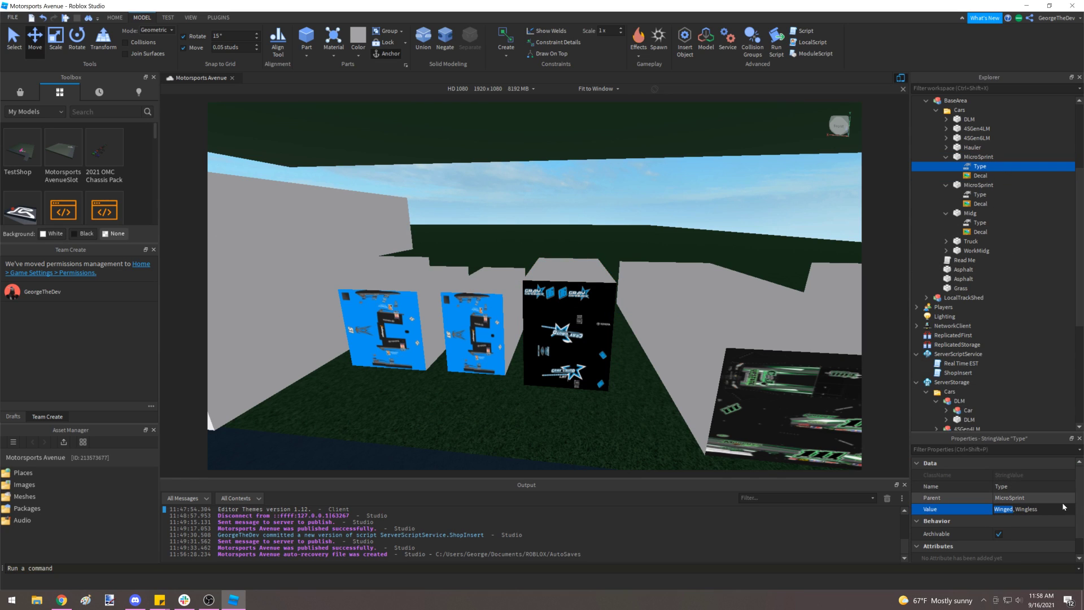
pyautogui.doubleClick(1027, 508)
pyautogui.press('BackSpace')
pyautogui.press('Return')
pyautogui.click(601, 196)
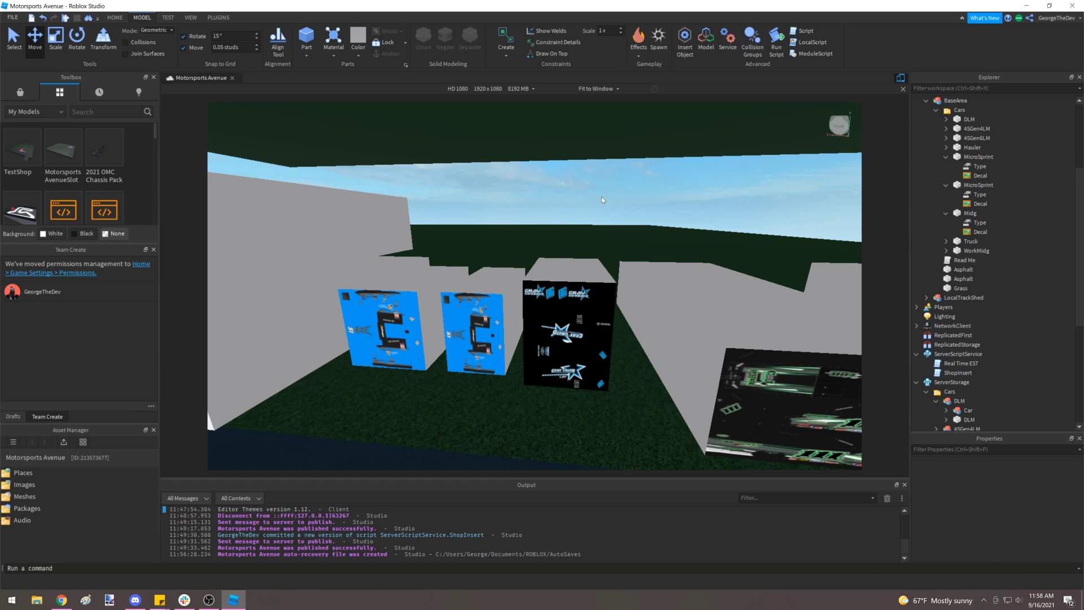
# - Switch to Chrome and copy the web address of the logos decal page
pyautogui.scroll(-5, 602, 197)
pyautogui.scroll(2, 602, 198)
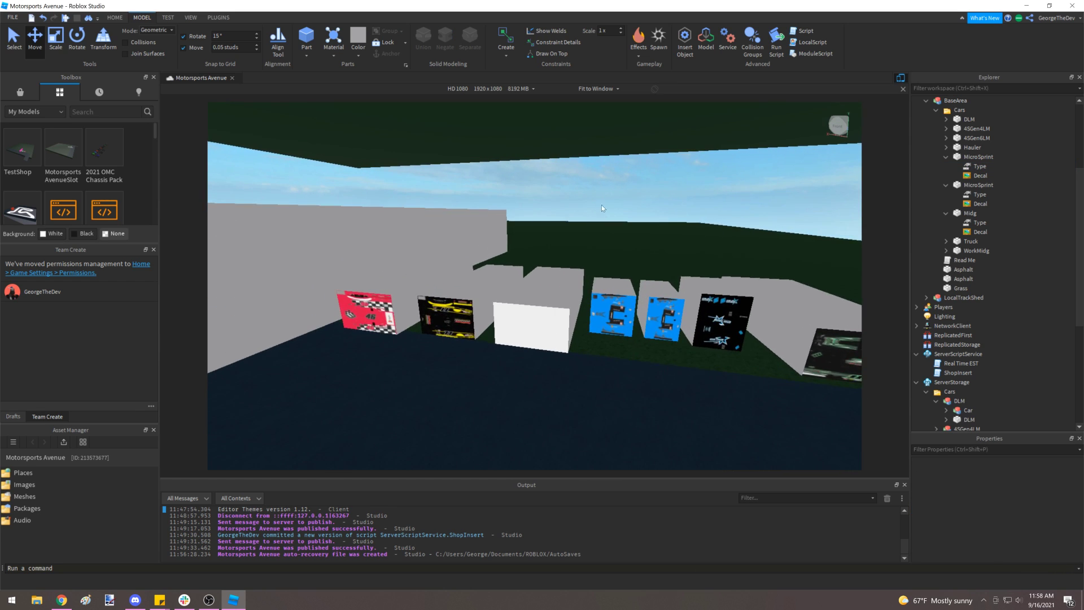
pyautogui.click(61, 600)
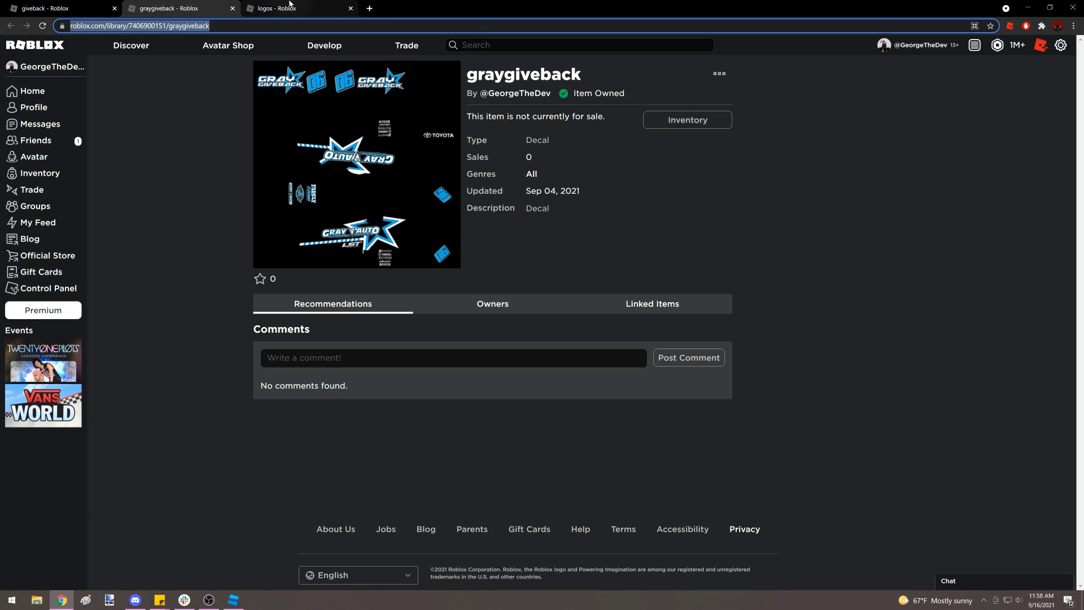
pyautogui.click(248, 6)
pyautogui.rightClick(191, 26)
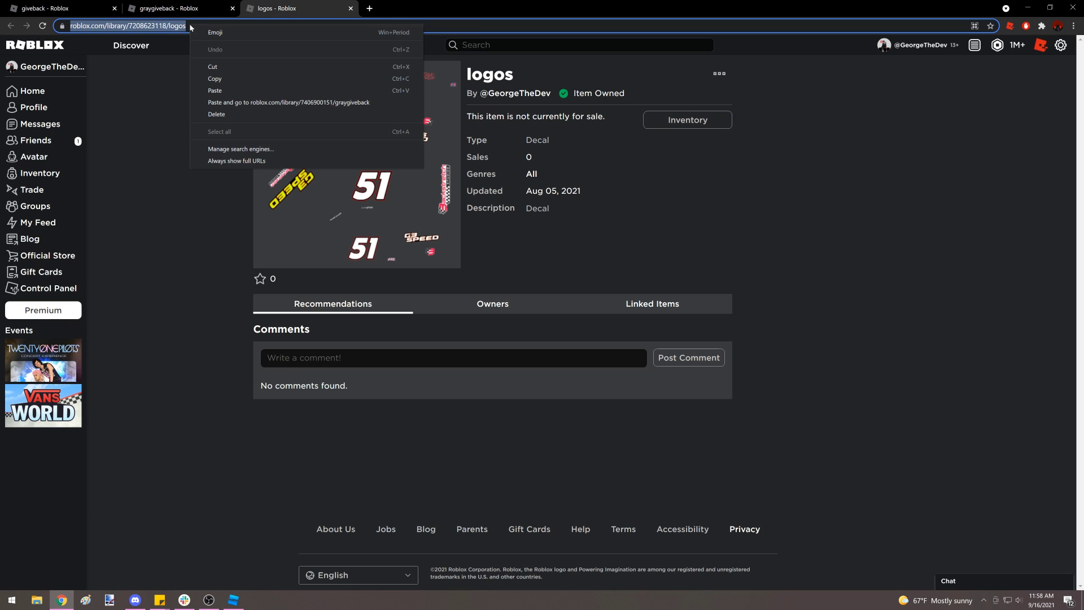
pyautogui.click(215, 76)
# - Switch to Roblox Studio, set the 4SGen4LM block's decal texture to the copied logos address, and clear the selection
pyautogui.click(233, 600)
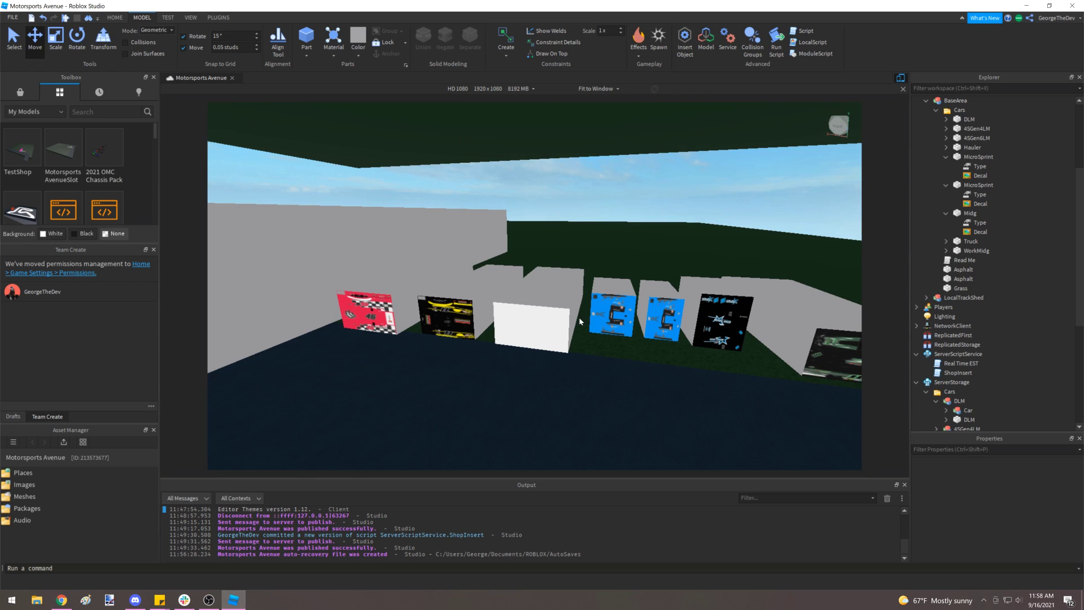
pyautogui.scroll(3, 621, 336)
pyautogui.click(620, 336)
pyautogui.click(621, 336)
pyautogui.click(1053, 487)
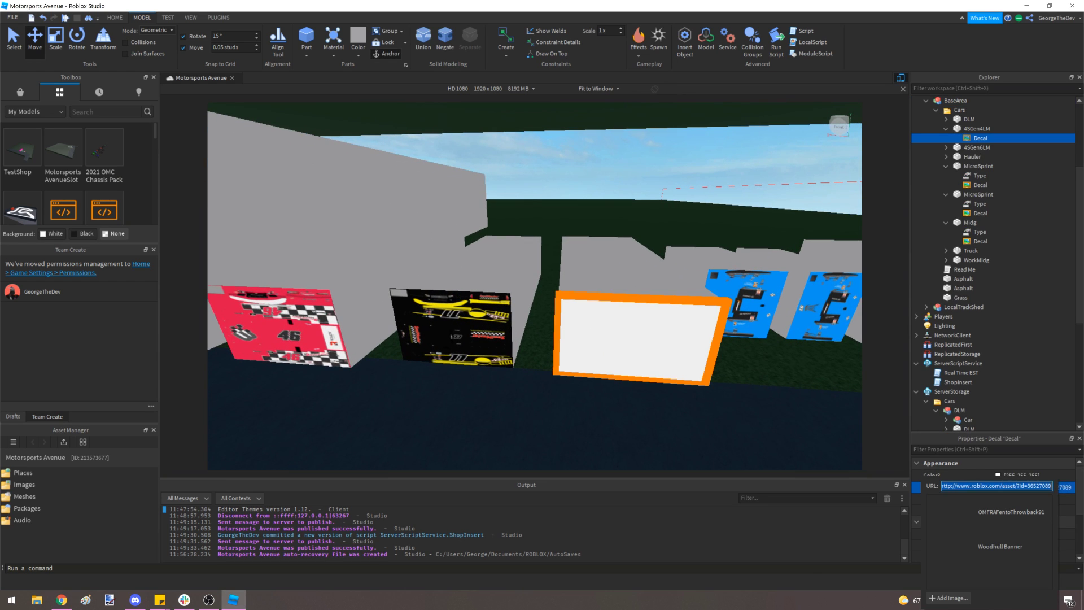
pyautogui.hotkey('ctrl', 'v')
pyautogui.press('Return')
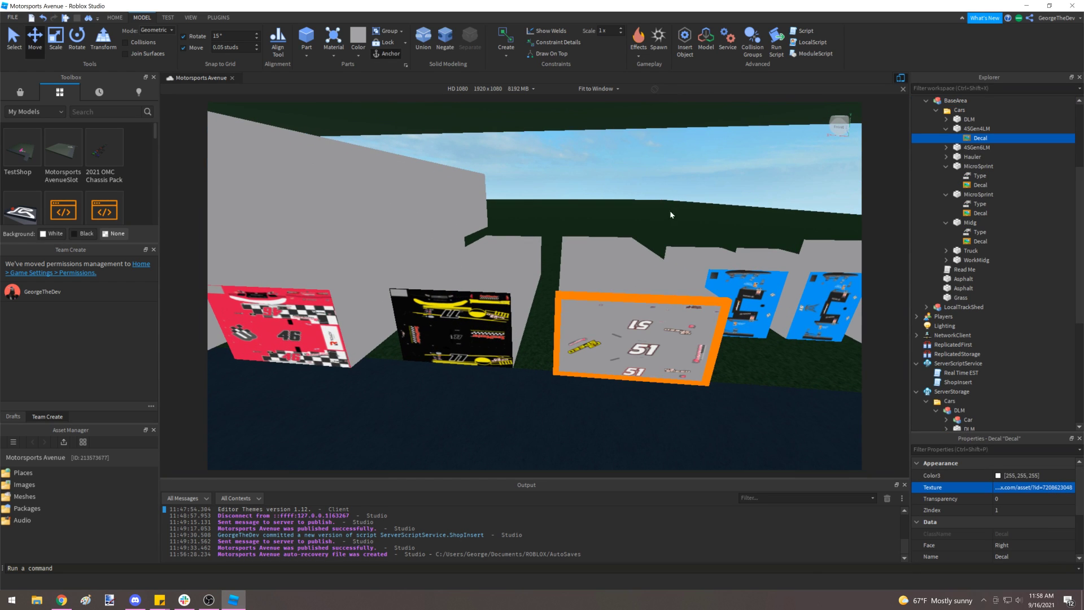
pyautogui.click(648, 181)
# - Set the 4SGen4LM block's BrickColor to Royal purple
pyautogui.press('d')
pyautogui.moveTo(648, 180); pyautogui.dragTo(644, 193, button='right')
pyautogui.press('w')
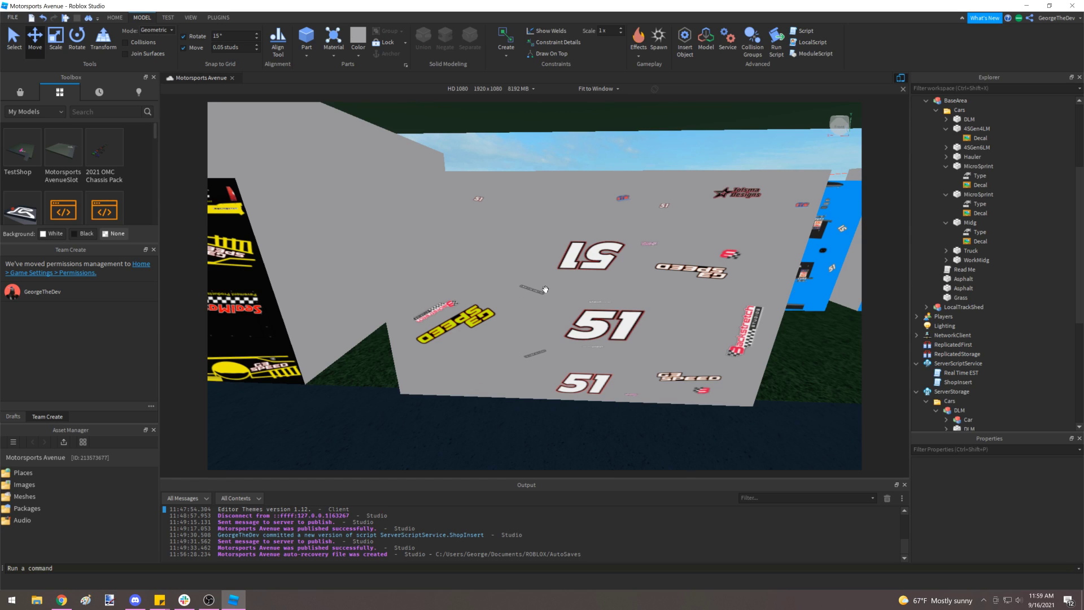
pyautogui.press('s')
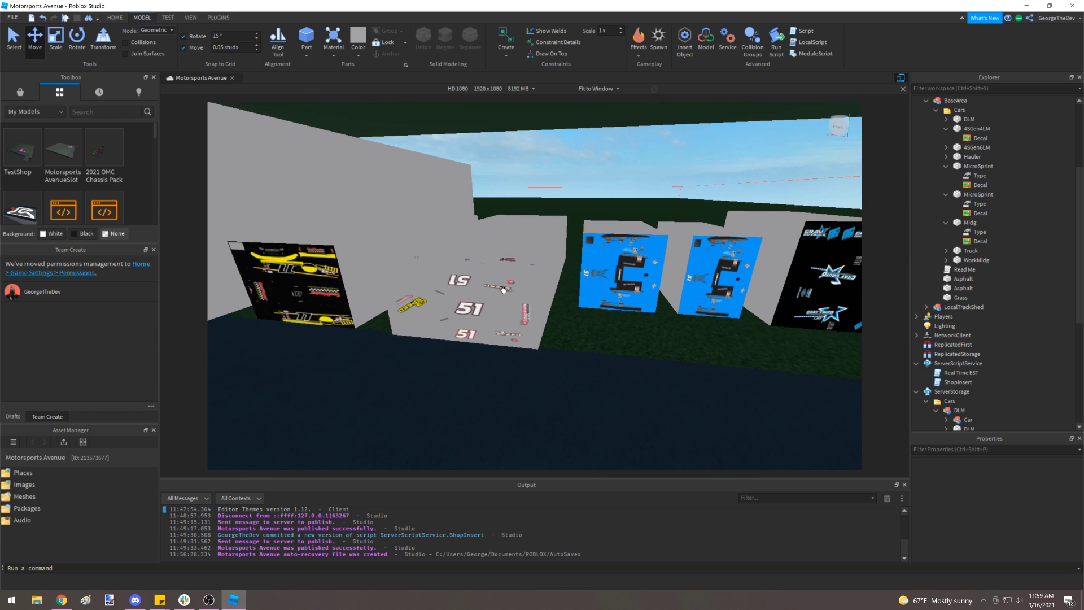
pyautogui.click(503, 286)
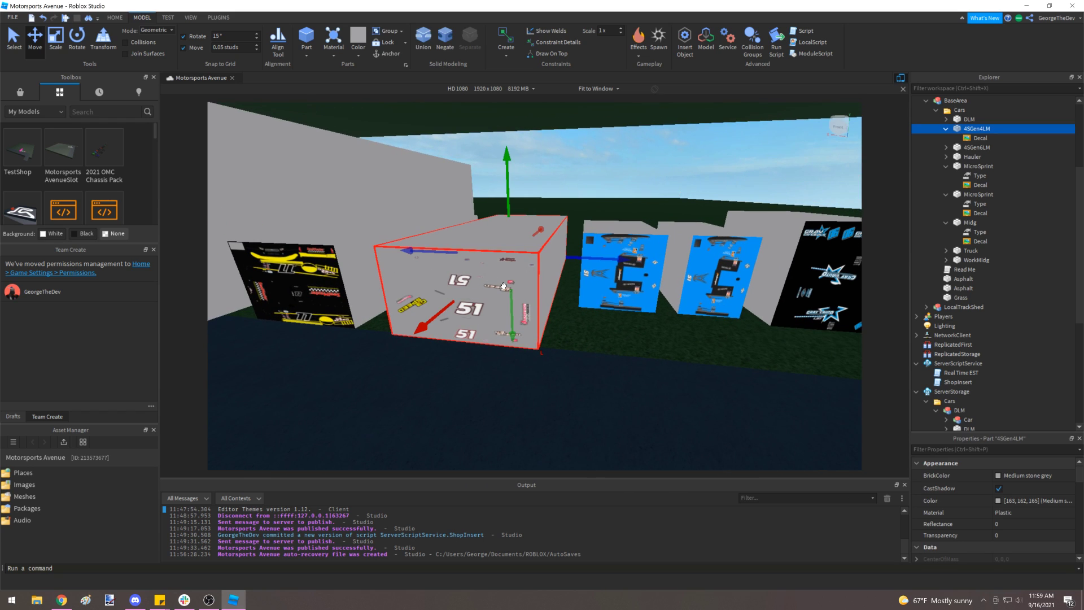
pyautogui.click(997, 480)
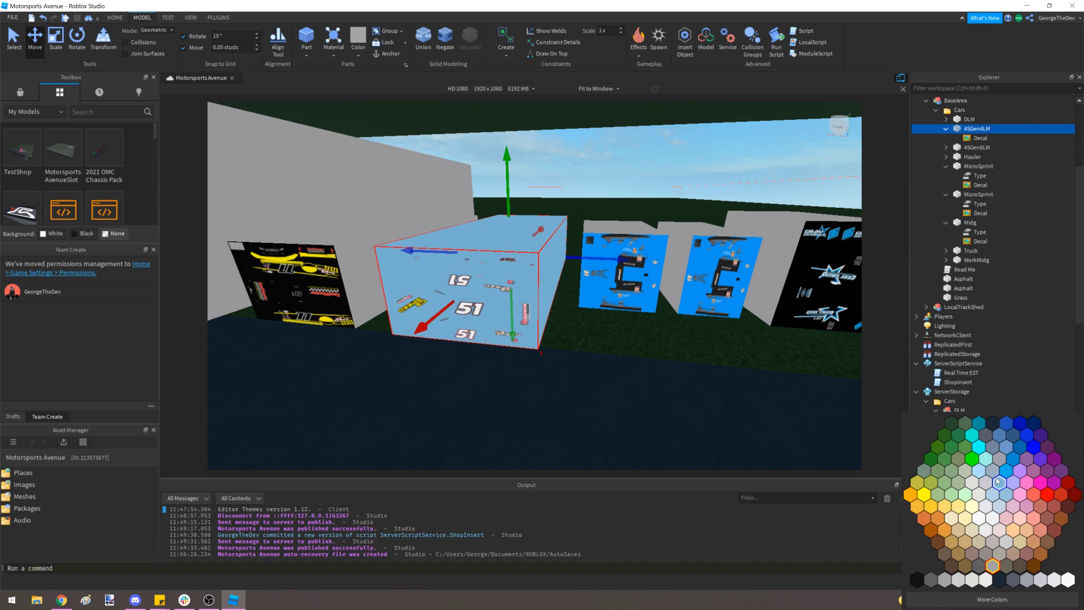
pyautogui.click(1040, 465)
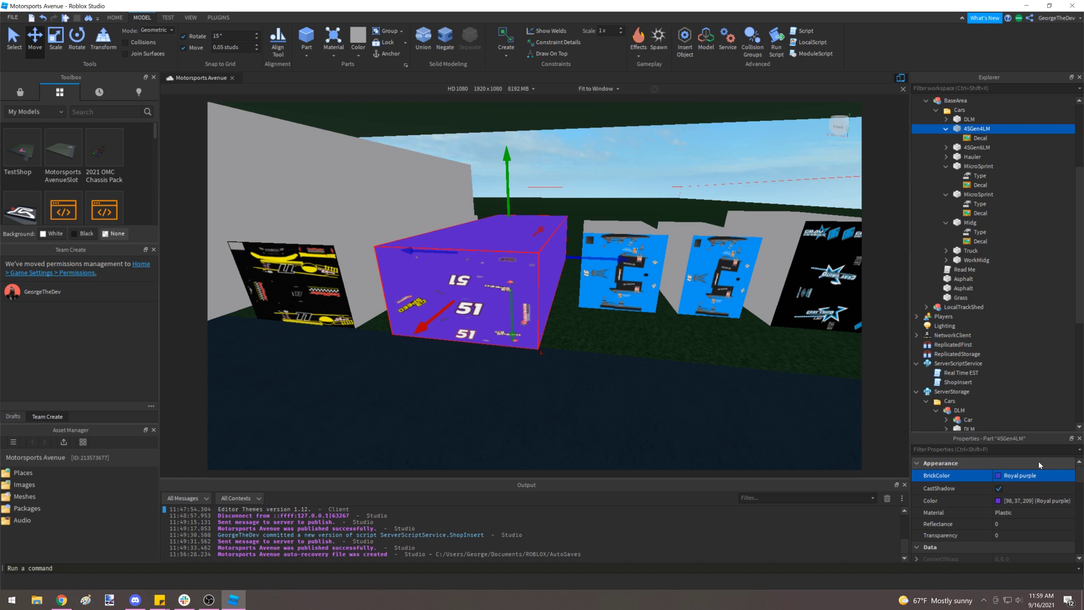
# - Set the 4SGen4LM block's Reflectance to 0.5 and clear the selection
pyautogui.click(1008, 524)
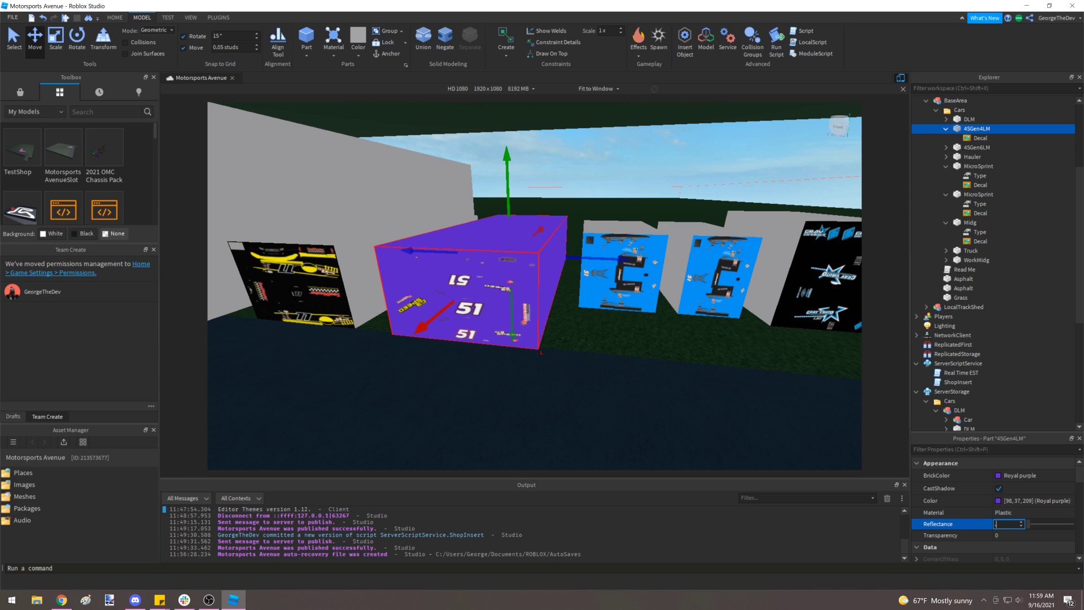
pyautogui.write('.5')
pyautogui.press('Return')
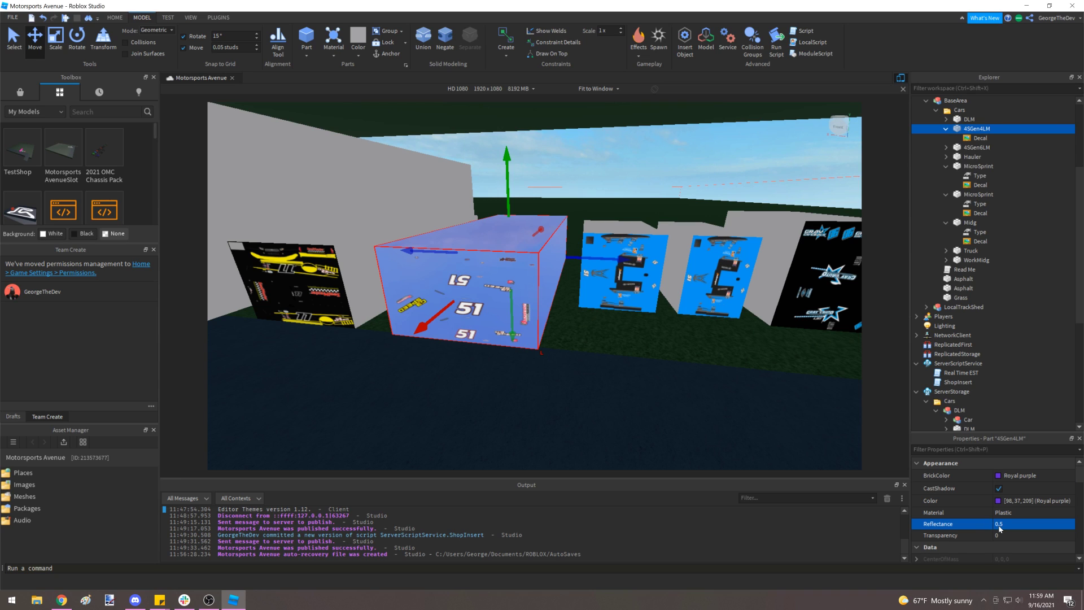
pyautogui.click(656, 171)
# - Set the Hauler block's BrickColor to Lime green and clear the selection
pyautogui.press('a')
pyautogui.moveTo(657, 171); pyautogui.dragTo(656, 172, button='right')
pyautogui.press('d')
pyautogui.press('s')
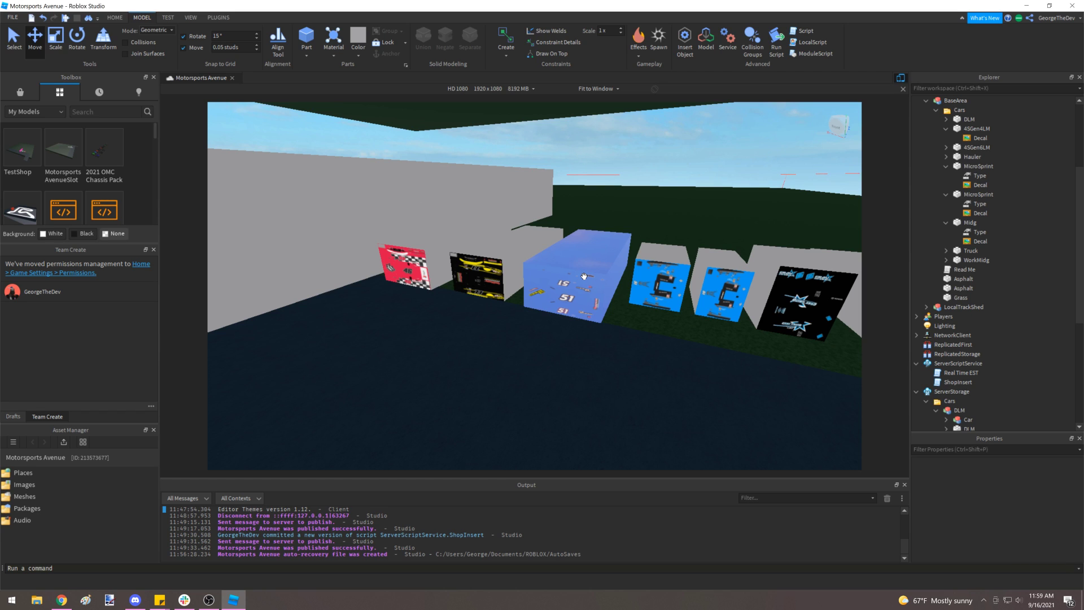
pyautogui.press('s')
pyautogui.press('a')
pyautogui.press('w')
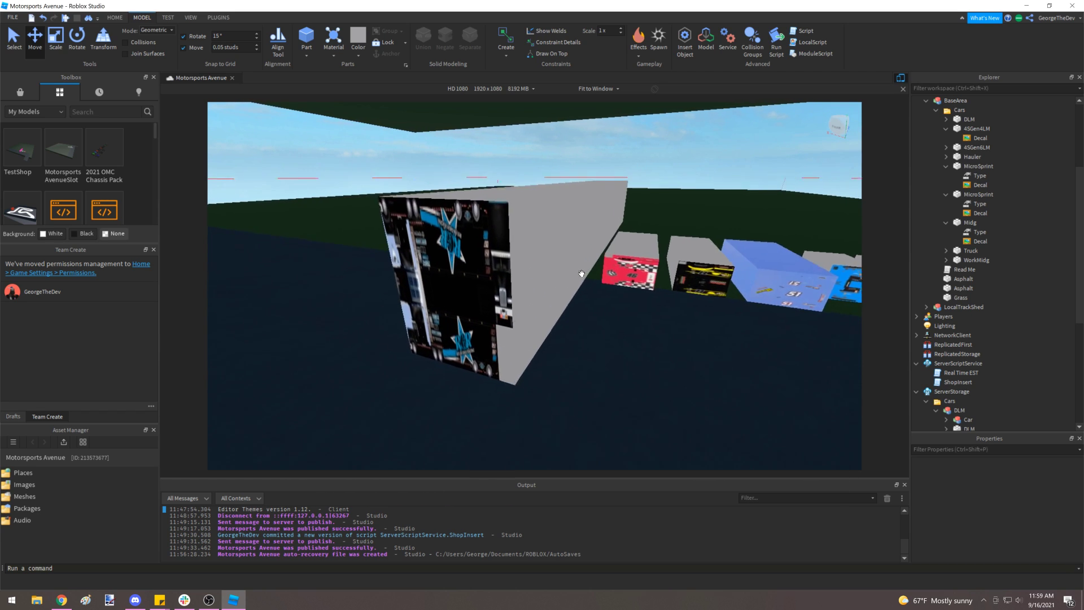
pyautogui.click(517, 277)
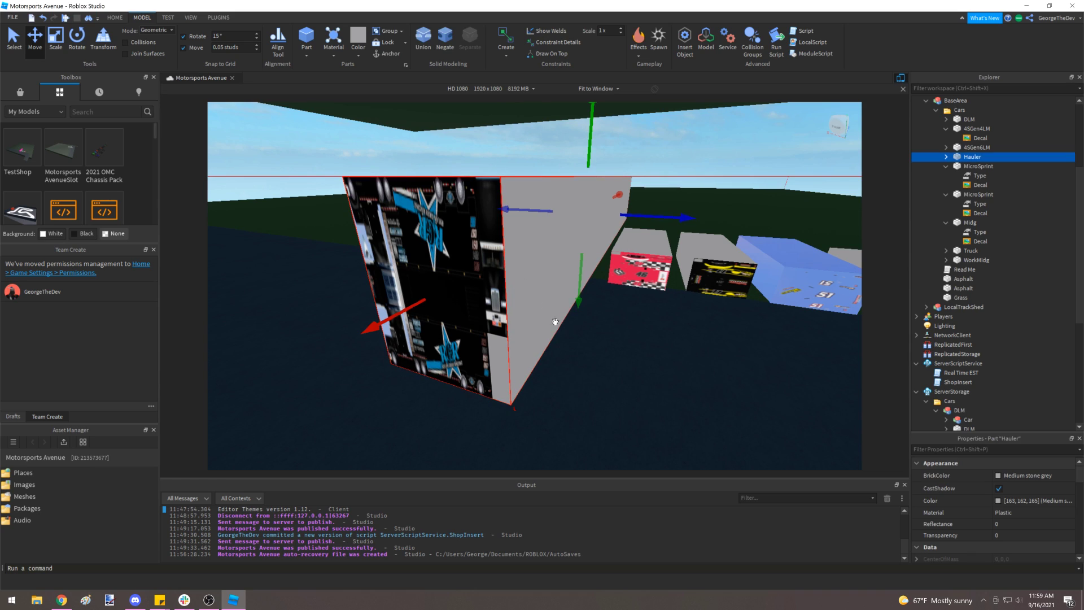
pyautogui.click(999, 479)
pyautogui.click(970, 460)
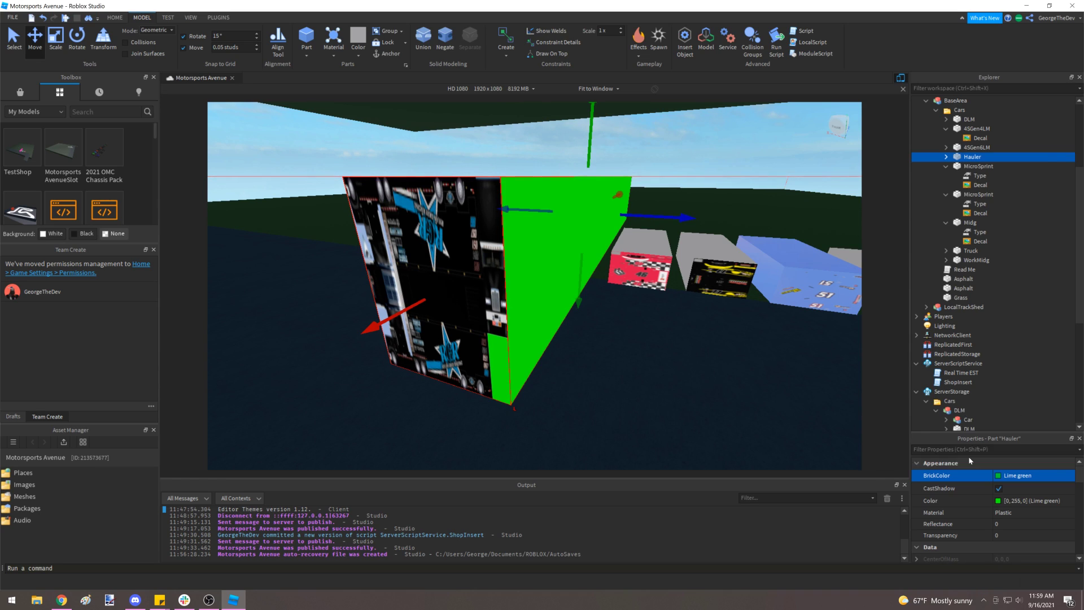
pyautogui.click(677, 151)
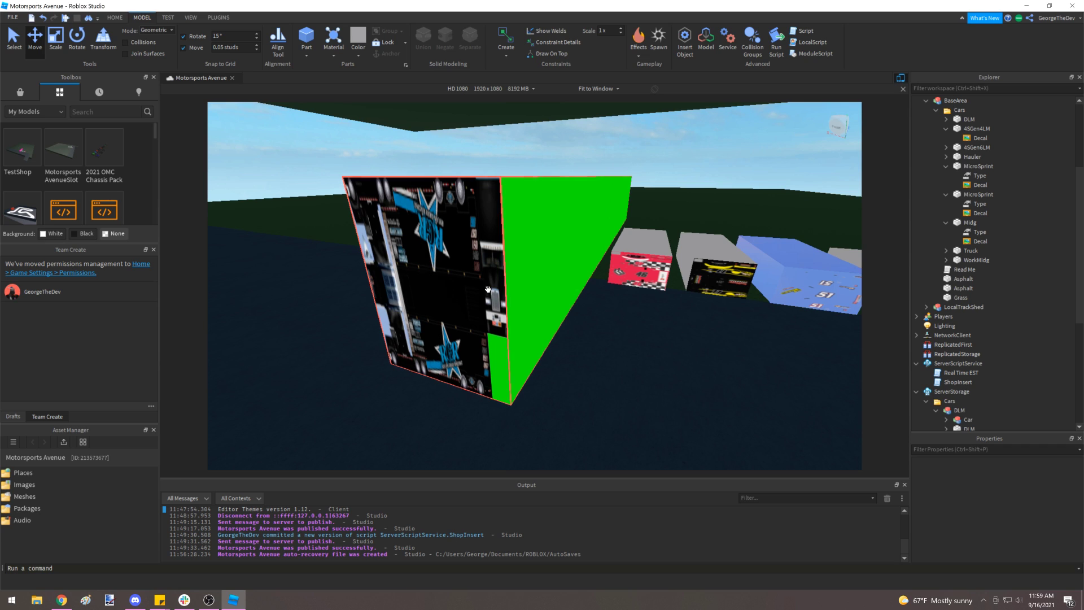
# - Collapse the Cars folder in BaseArea and delete the Read Me script from the model
pyautogui.scroll(-4, 528, 249)
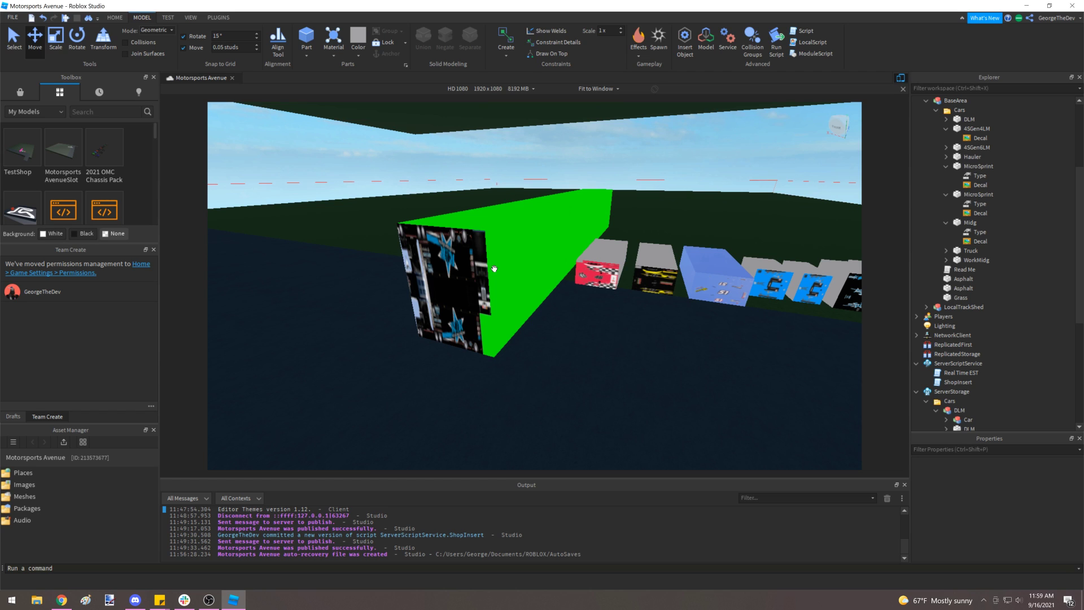
pyautogui.press('d')
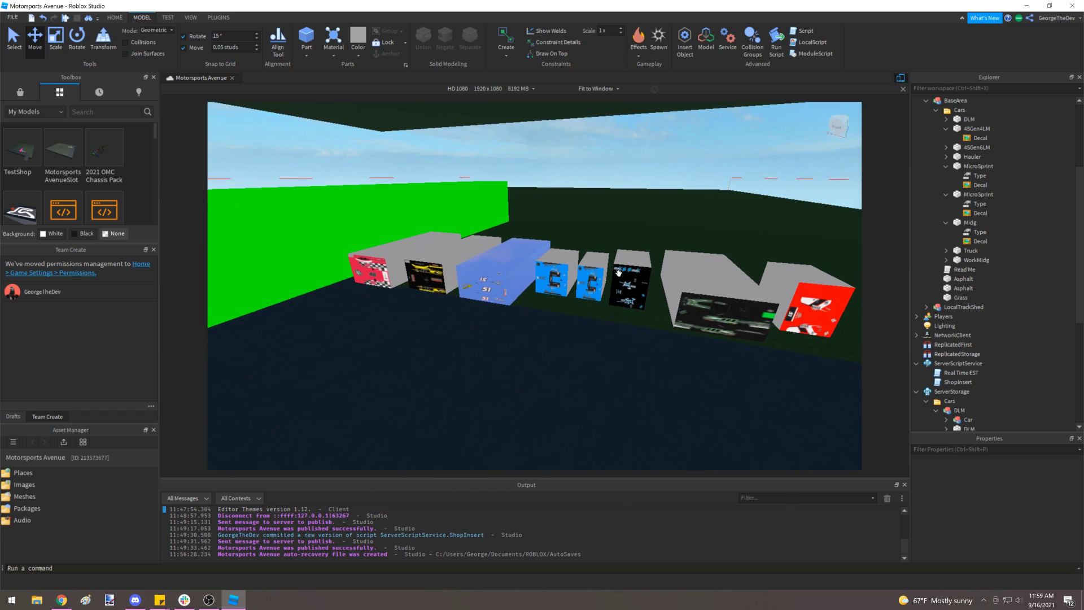
pyautogui.press('d')
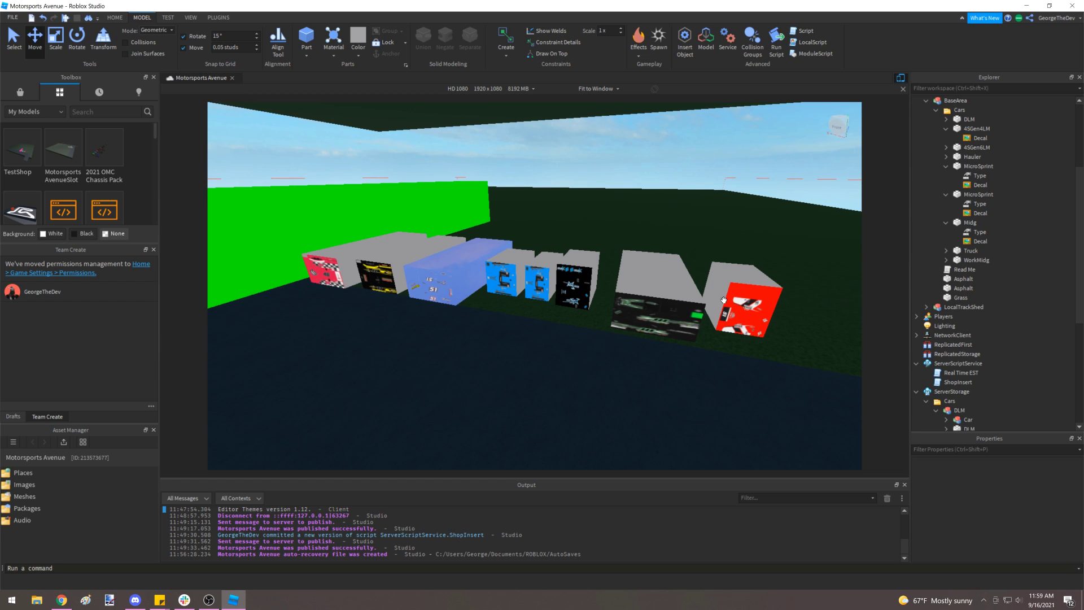
pyautogui.press('s')
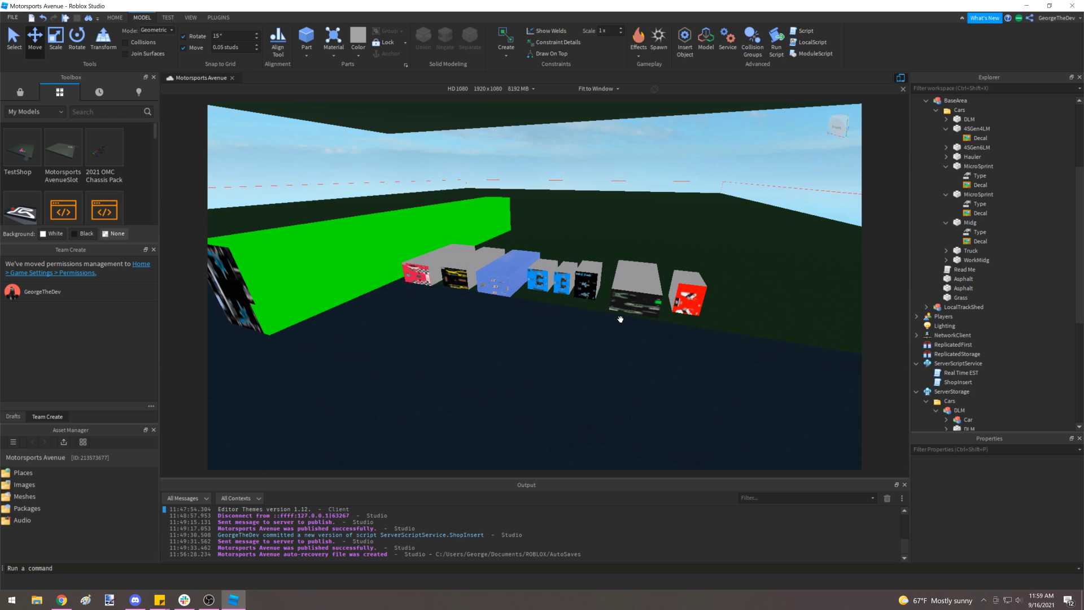
pyautogui.press('s')
pyautogui.press('a')
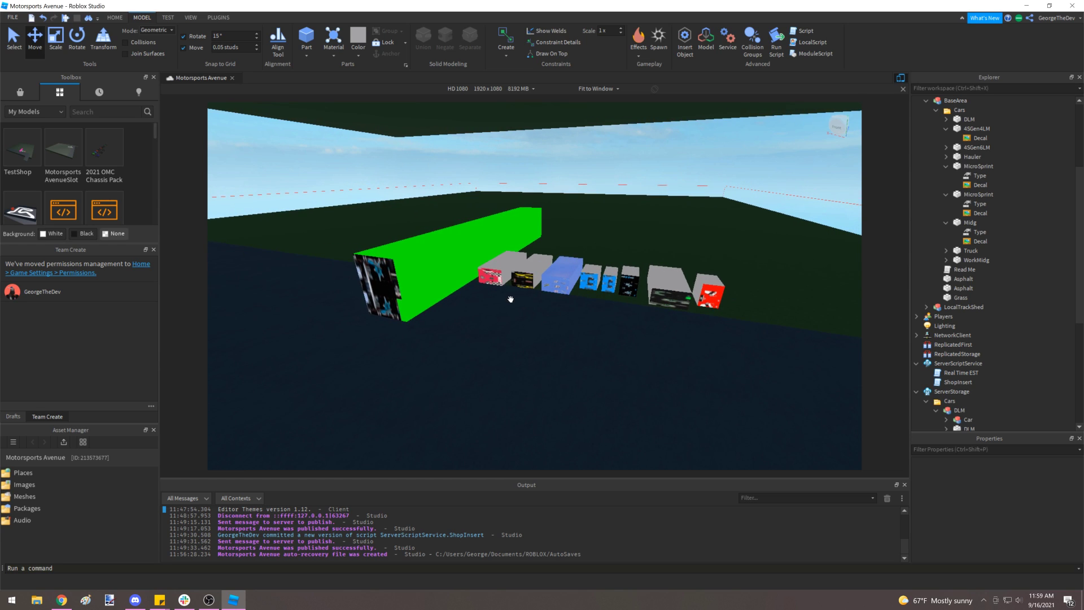
pyautogui.click(510, 300)
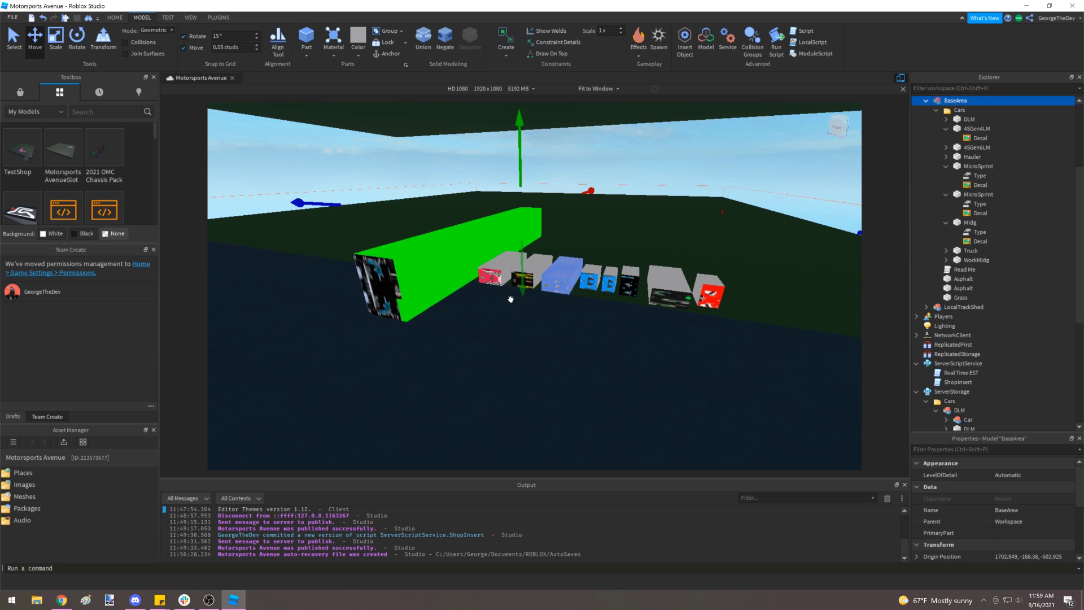
pyautogui.click(937, 109)
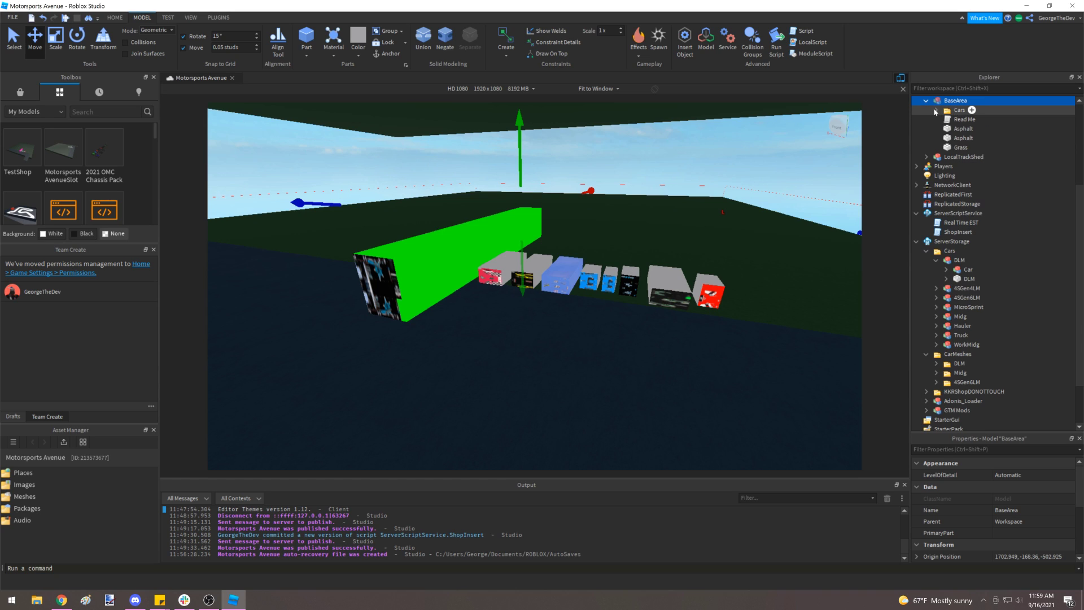
pyautogui.click(954, 119)
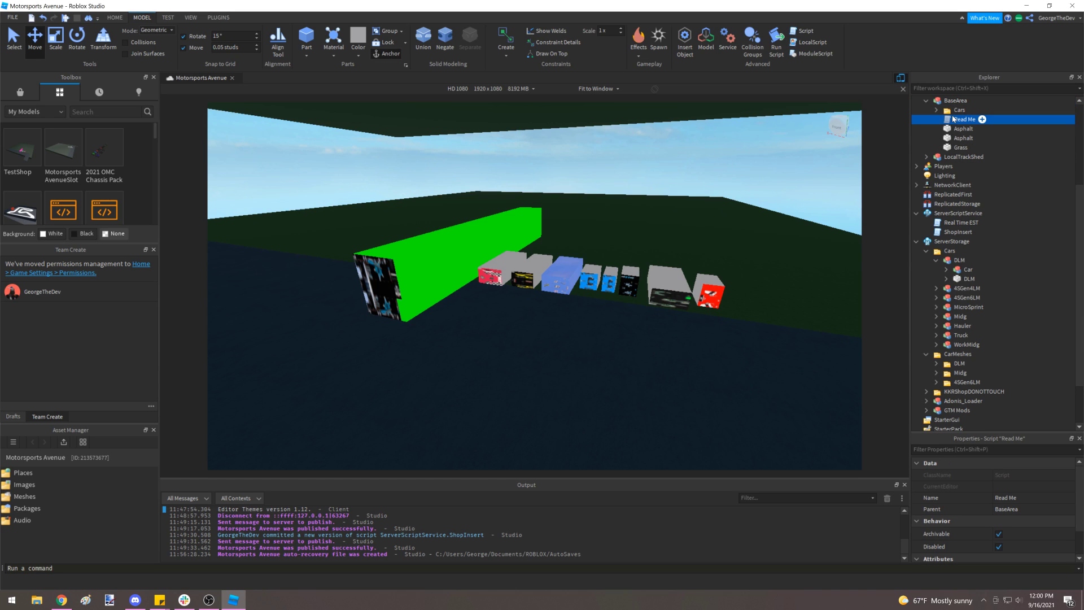
pyautogui.press('Delete')
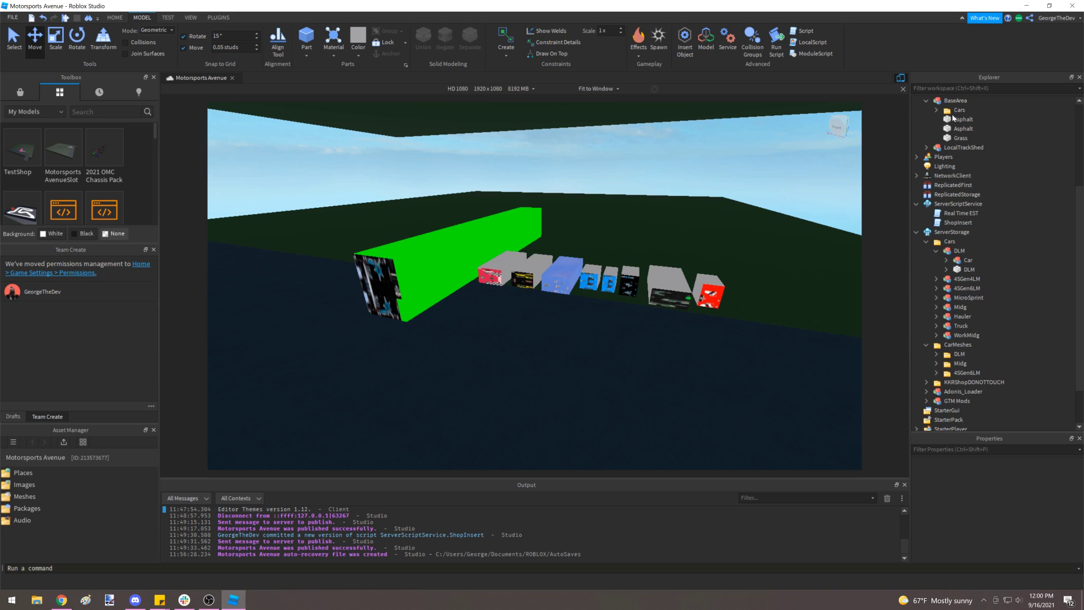
# - Ungroup the BaseArea model so its Cars folder, Asphalt and Grass parts sit directly in the Workspace
pyautogui.click(950, 102)
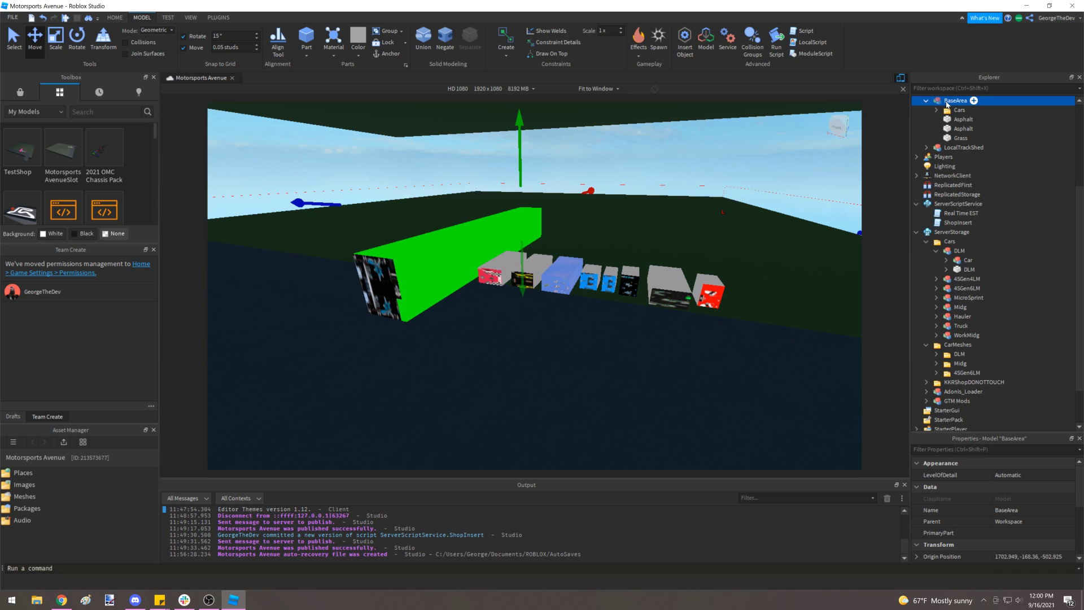
pyautogui.rightClick(949, 102)
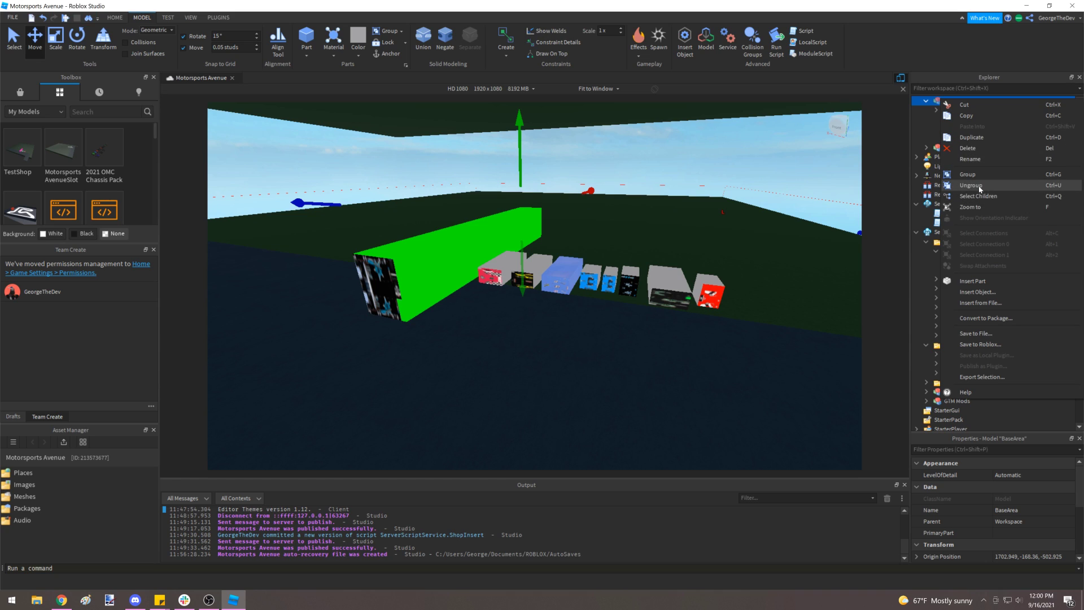
pyautogui.click(971, 185)
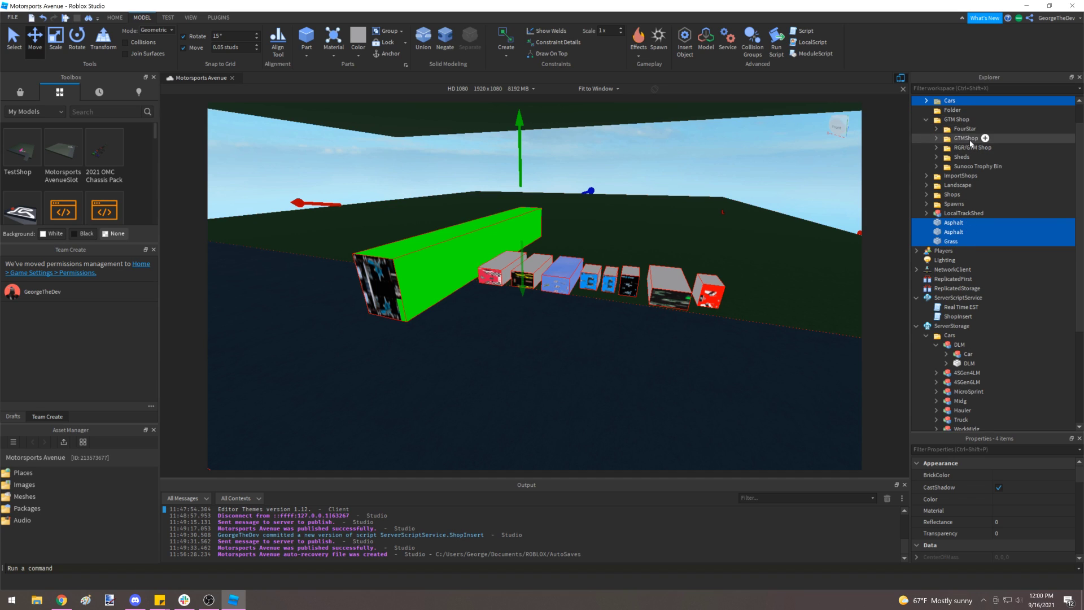
# - Save the selected Cars folder, Asphalt parts and Grass part to Roblox, overwriting the existing TestShop model, and close the confirmation
pyautogui.scroll(1, 961, 141)
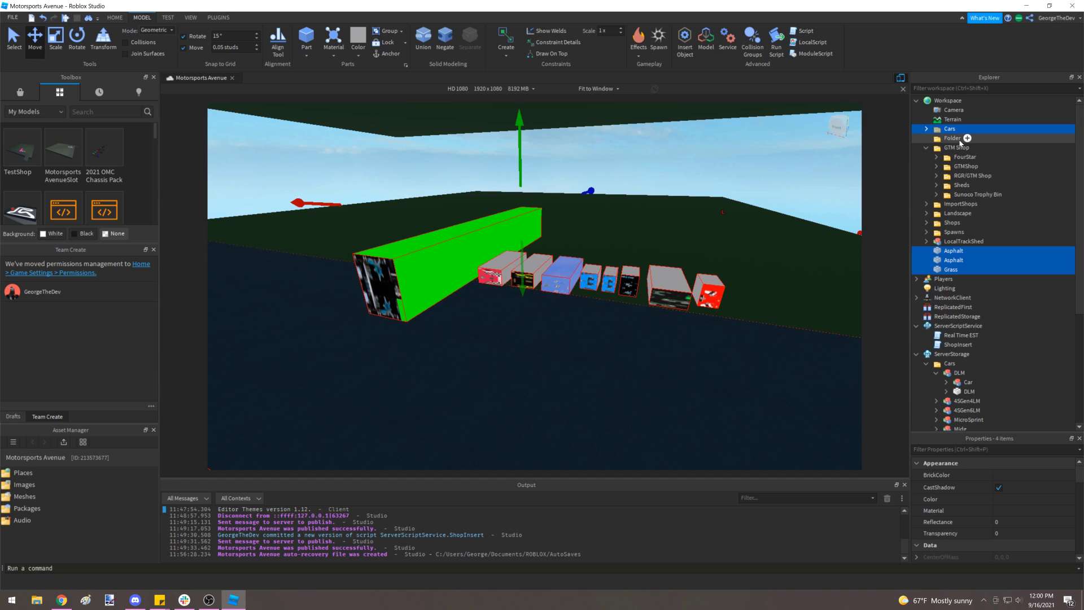
pyautogui.click(926, 128)
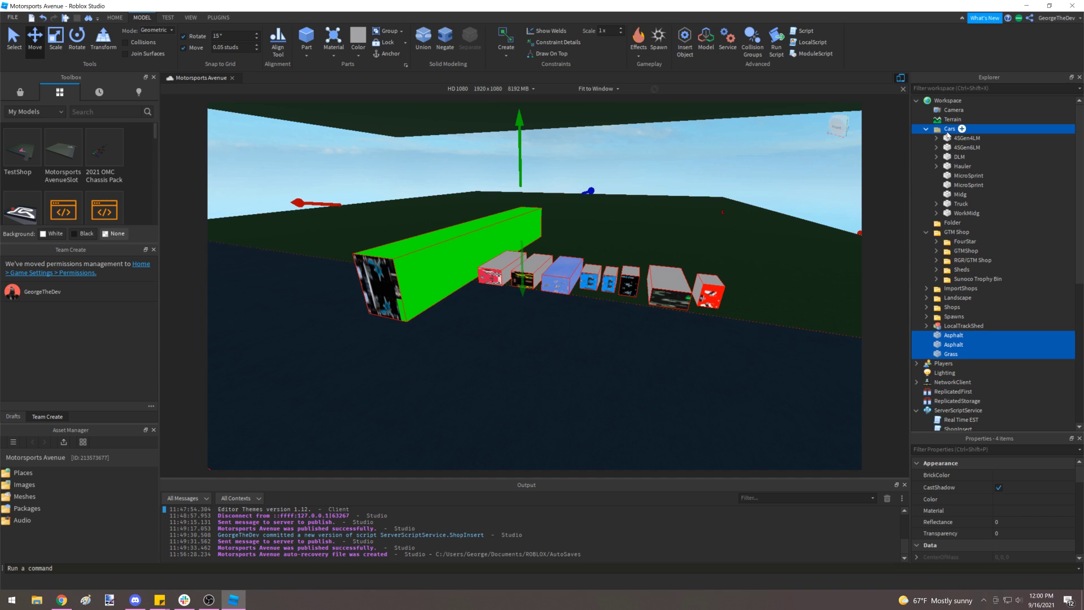
pyautogui.rightClick(947, 135)
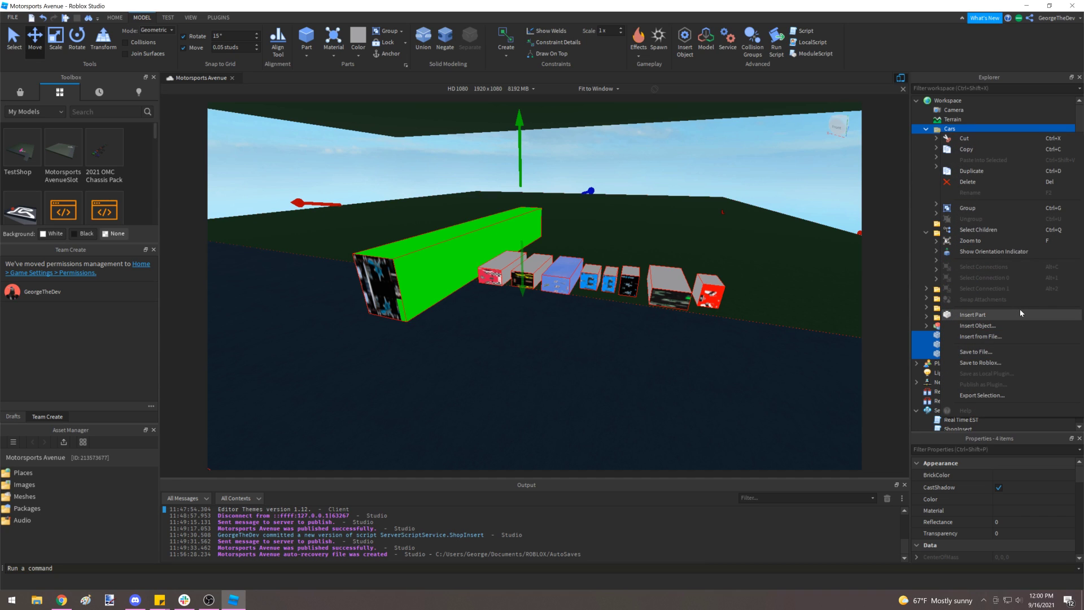
pyautogui.click(981, 363)
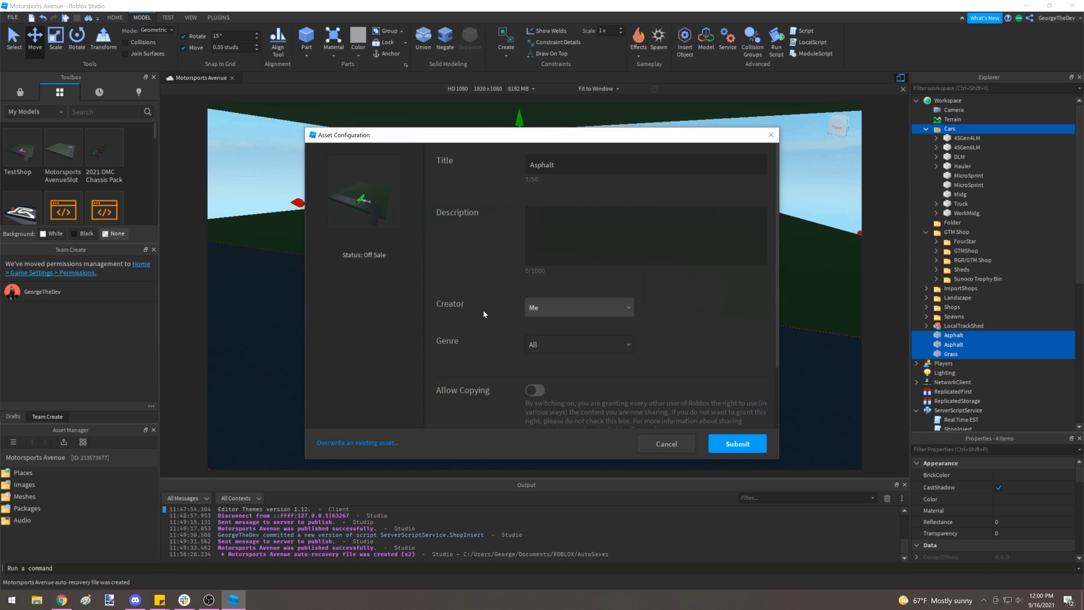
pyautogui.click(353, 443)
pyautogui.click(458, 279)
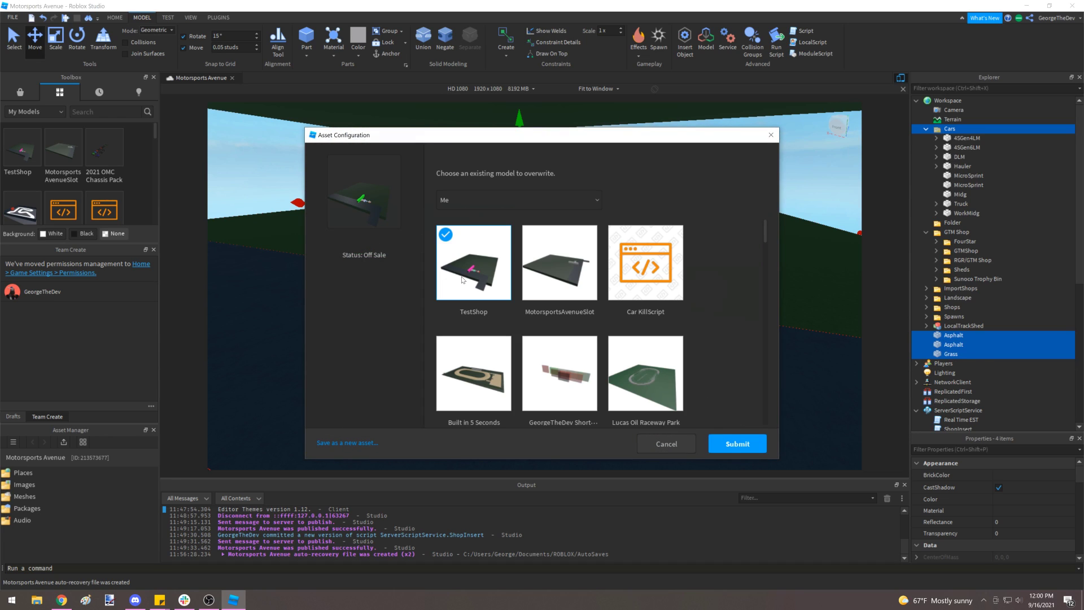
pyautogui.click(747, 444)
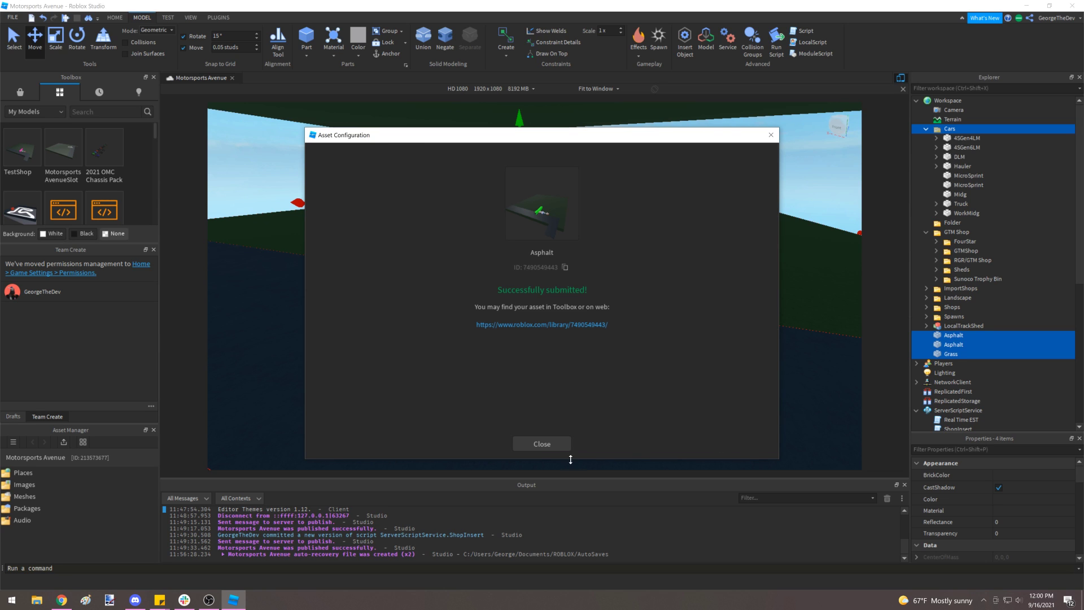
pyautogui.click(558, 450)
# - Clear the selection and start a Play Here test from a viewpoint near the asphalt
pyautogui.click(607, 164)
pyautogui.moveTo(609, 198); pyautogui.dragTo(611, 209, button='right')
pyautogui.press('w')
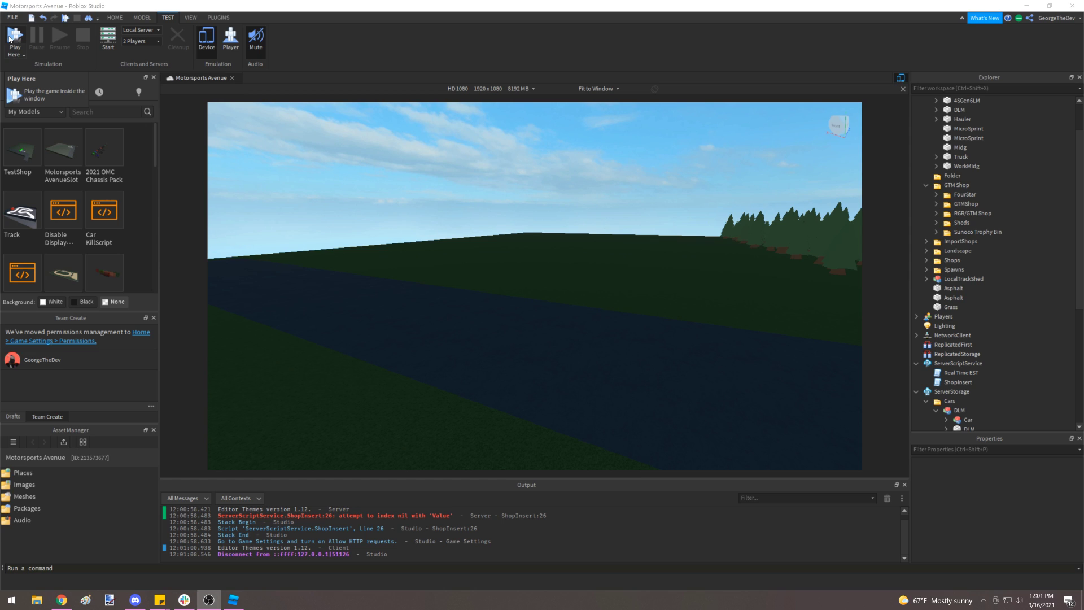
pyautogui.click(9, 39)
pyautogui.click(10, 39)
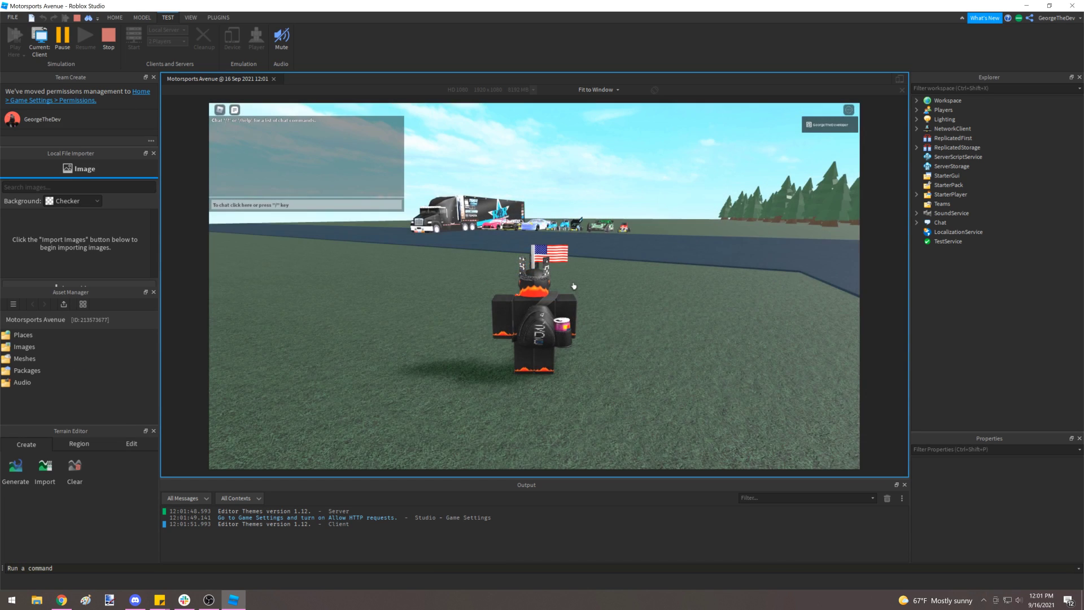
# - Walk the character across the grass and asphalt to the row of spawned race vehicles
pyautogui.press('w')
pyautogui.moveTo(574, 285); pyautogui.dragTo(574, 286, button='right')
pyautogui.scroll(-3, 575, 286)
pyautogui.scroll(3, 574, 286)
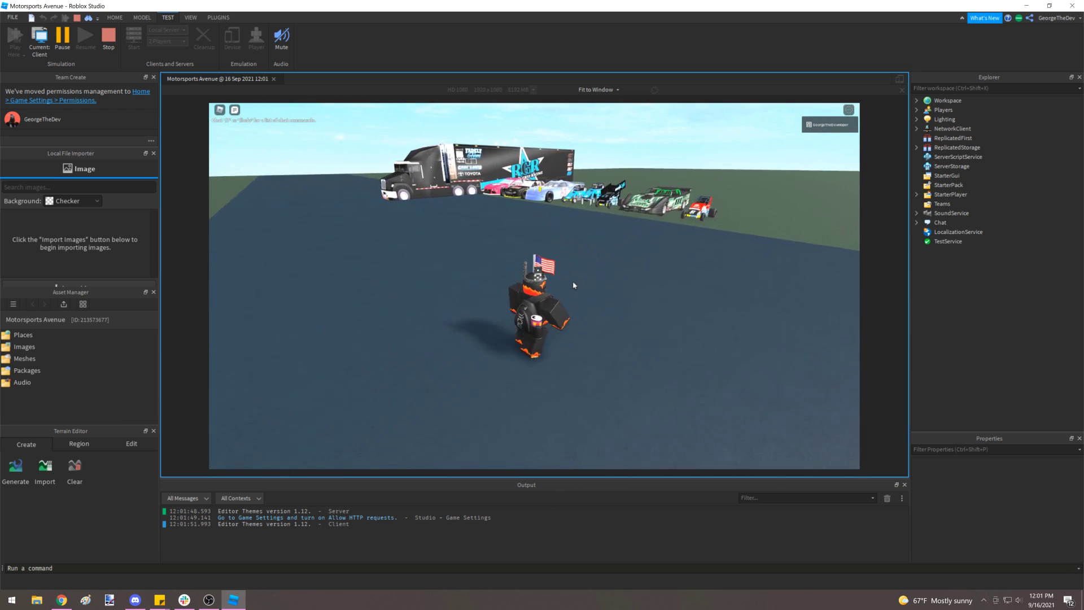
pyautogui.moveTo(575, 285); pyautogui.dragTo(574, 285, button='right')
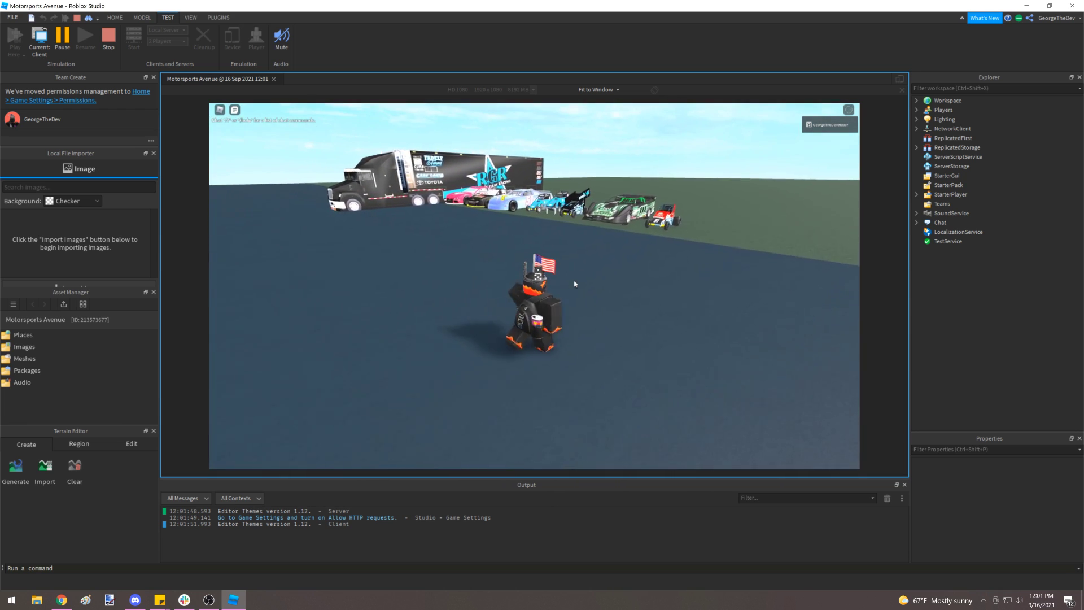
pyautogui.moveTo(668, 250); pyautogui.dragTo(650, 298, button='right')
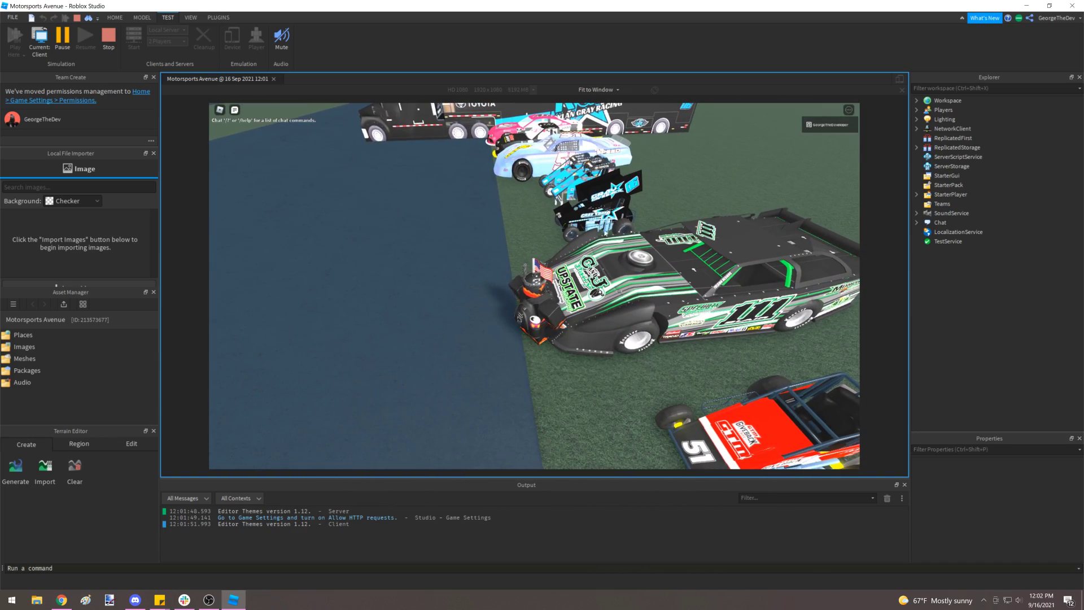
# - Walk along the row from the green late model to the pink 46 car, examining each car's wrap up close
pyautogui.press('w')
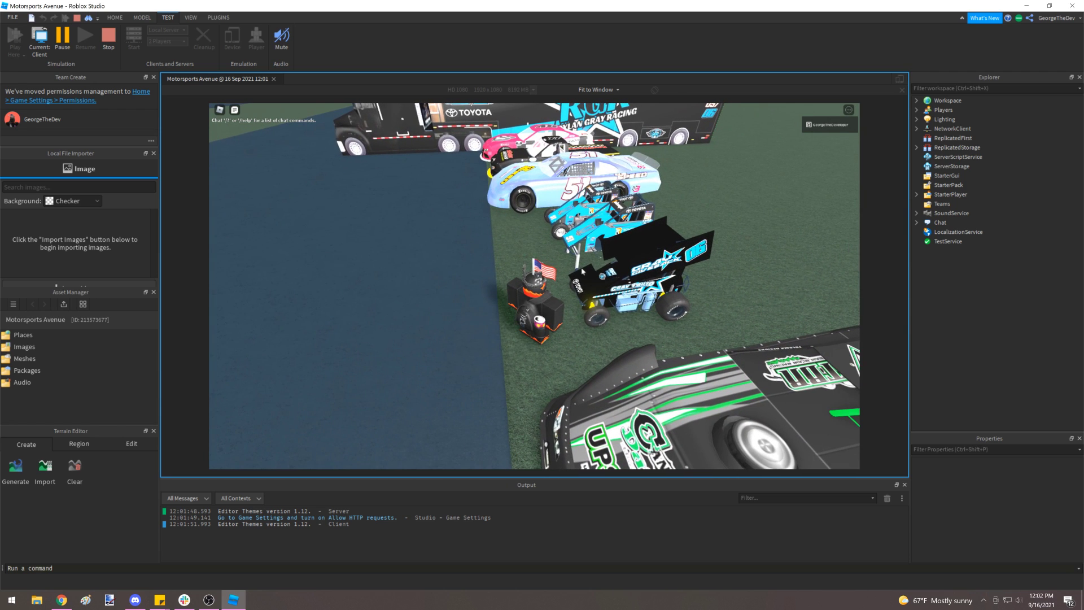
pyautogui.moveTo(648, 285); pyautogui.dragTo(648, 284, button='right')
pyautogui.press('w')
pyautogui.press('w')
pyautogui.moveTo(567, 296); pyautogui.dragTo(567, 296, button='right')
pyautogui.moveTo(634, 362); pyautogui.dragTo(614, 335, button='right')
pyautogui.press('w')
pyautogui.press('w')
pyautogui.moveTo(607, 287); pyautogui.dragTo(607, 287, button='right')
pyautogui.moveTo(663, 333); pyautogui.dragTo(654, 334, button='right')
pyautogui.press('w')
pyautogui.press('w')
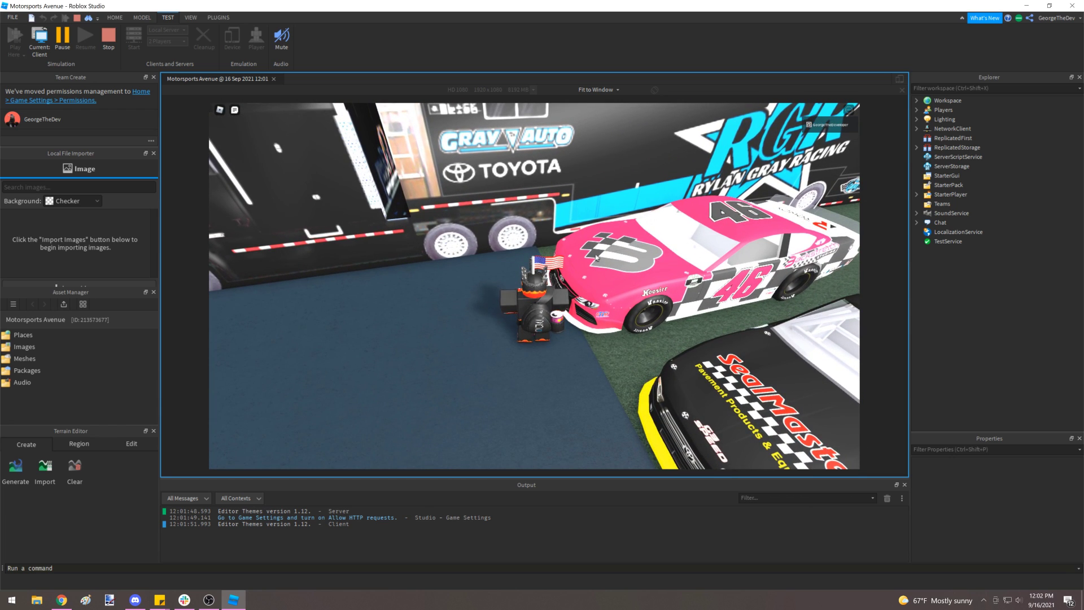
# - Examine the hauler's wrap beside the pink car, and back away to view the whole vehicle lineup
pyautogui.press('a')
pyautogui.moveTo(649, 309); pyautogui.dragTo(649, 310, button='right')
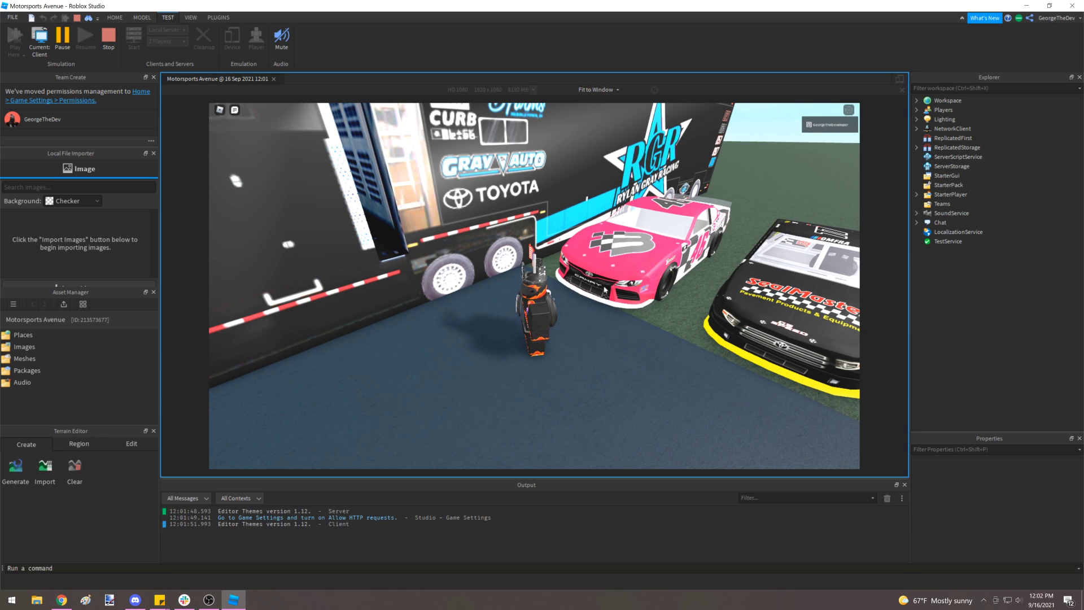
pyautogui.scroll(-10, 605, 291)
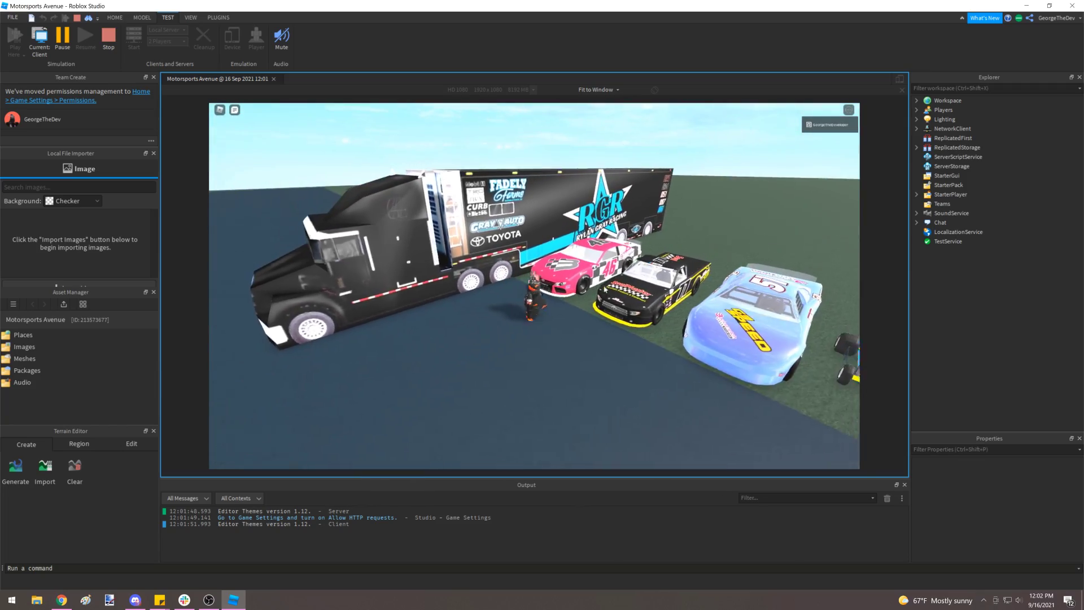
pyautogui.moveTo(606, 290); pyautogui.dragTo(608, 287, button='right')
pyautogui.press('s')
pyautogui.scroll(-4, 606, 290)
pyautogui.press('w')
pyautogui.press('s')
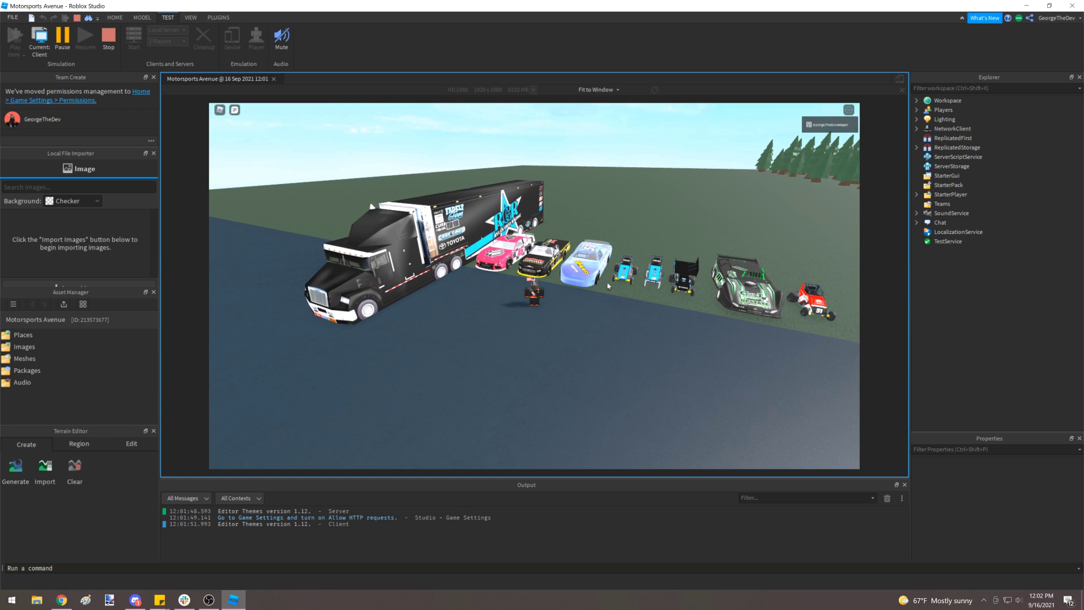